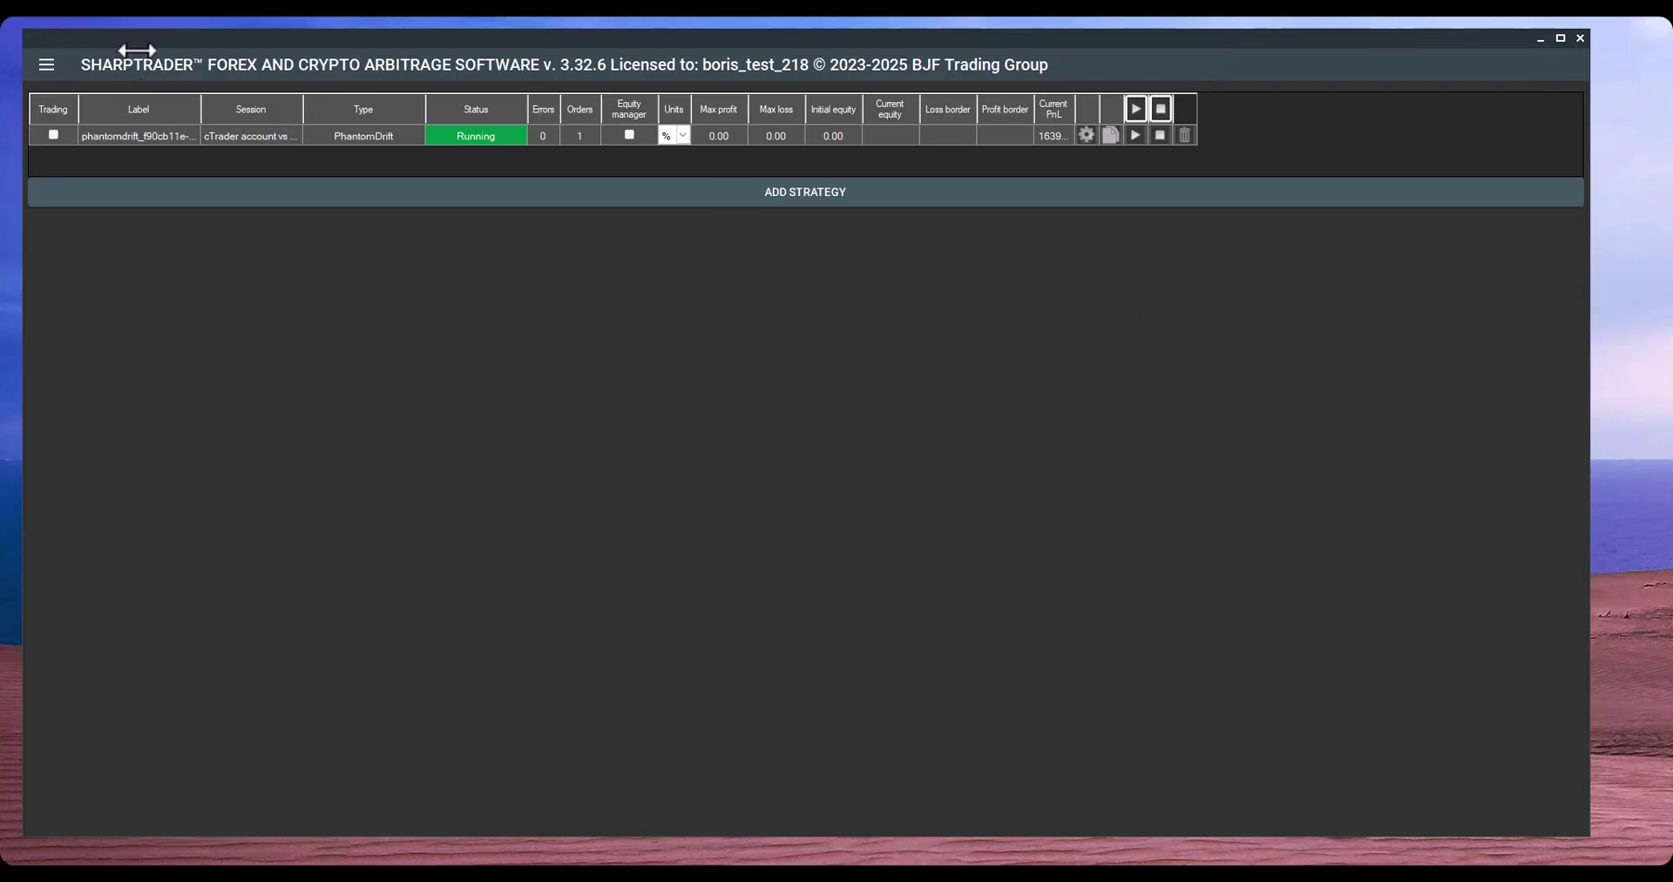
Step: Show the Sessions page with BJF Feed and cTrader account connection statuses
{"action": "left_click", "coordinate": [47, 66]}
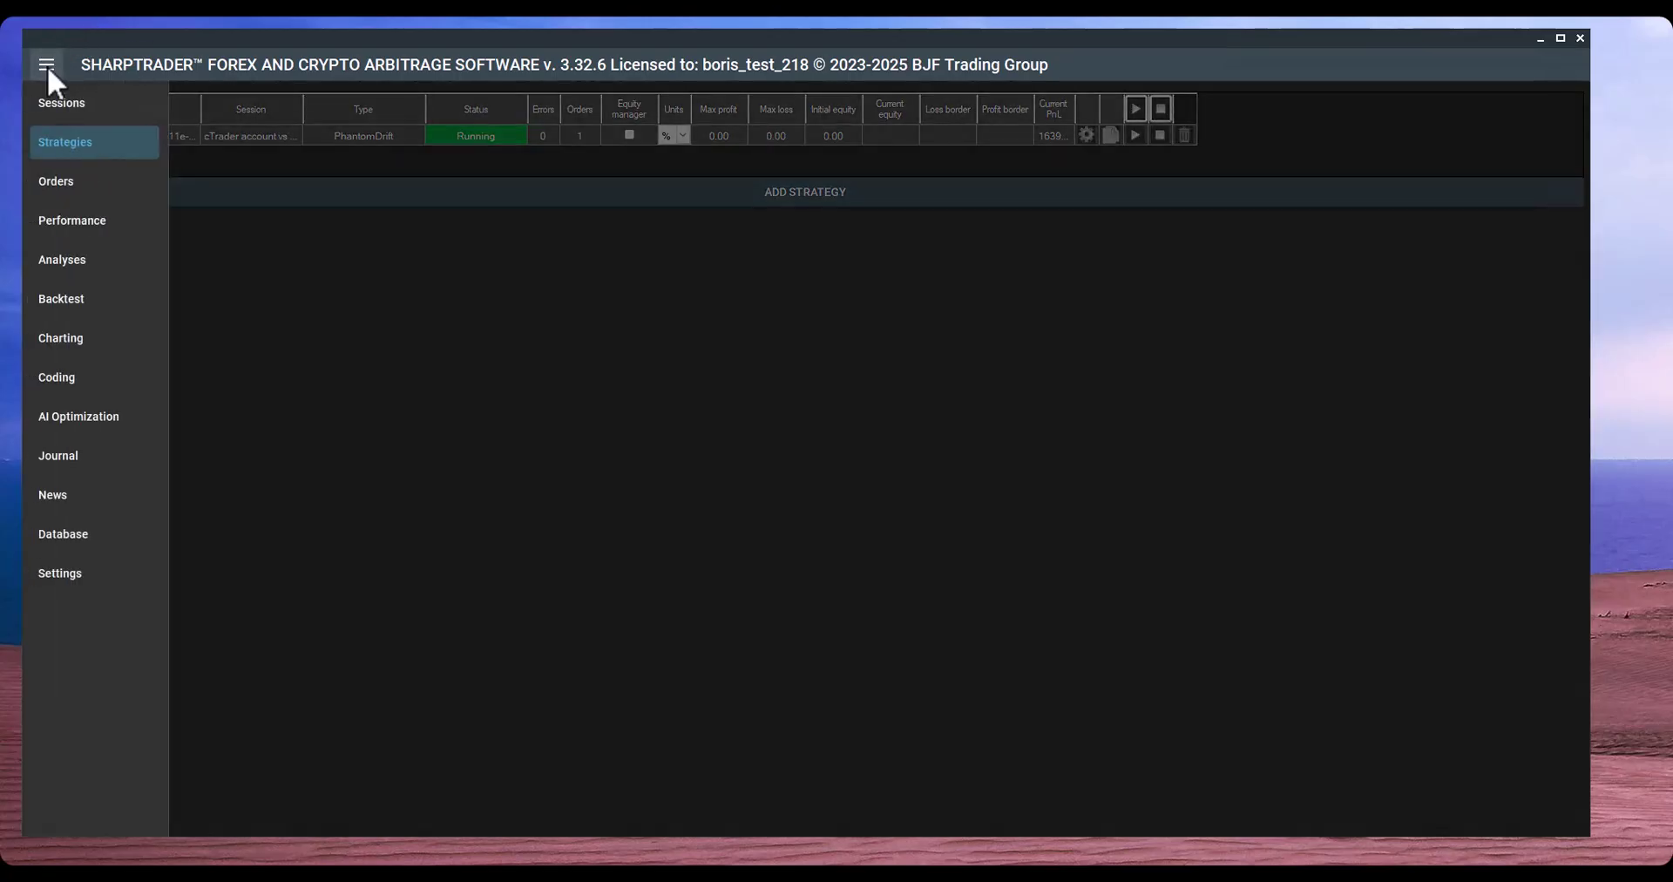
{"action": "left_click", "coordinate": [65, 108]}
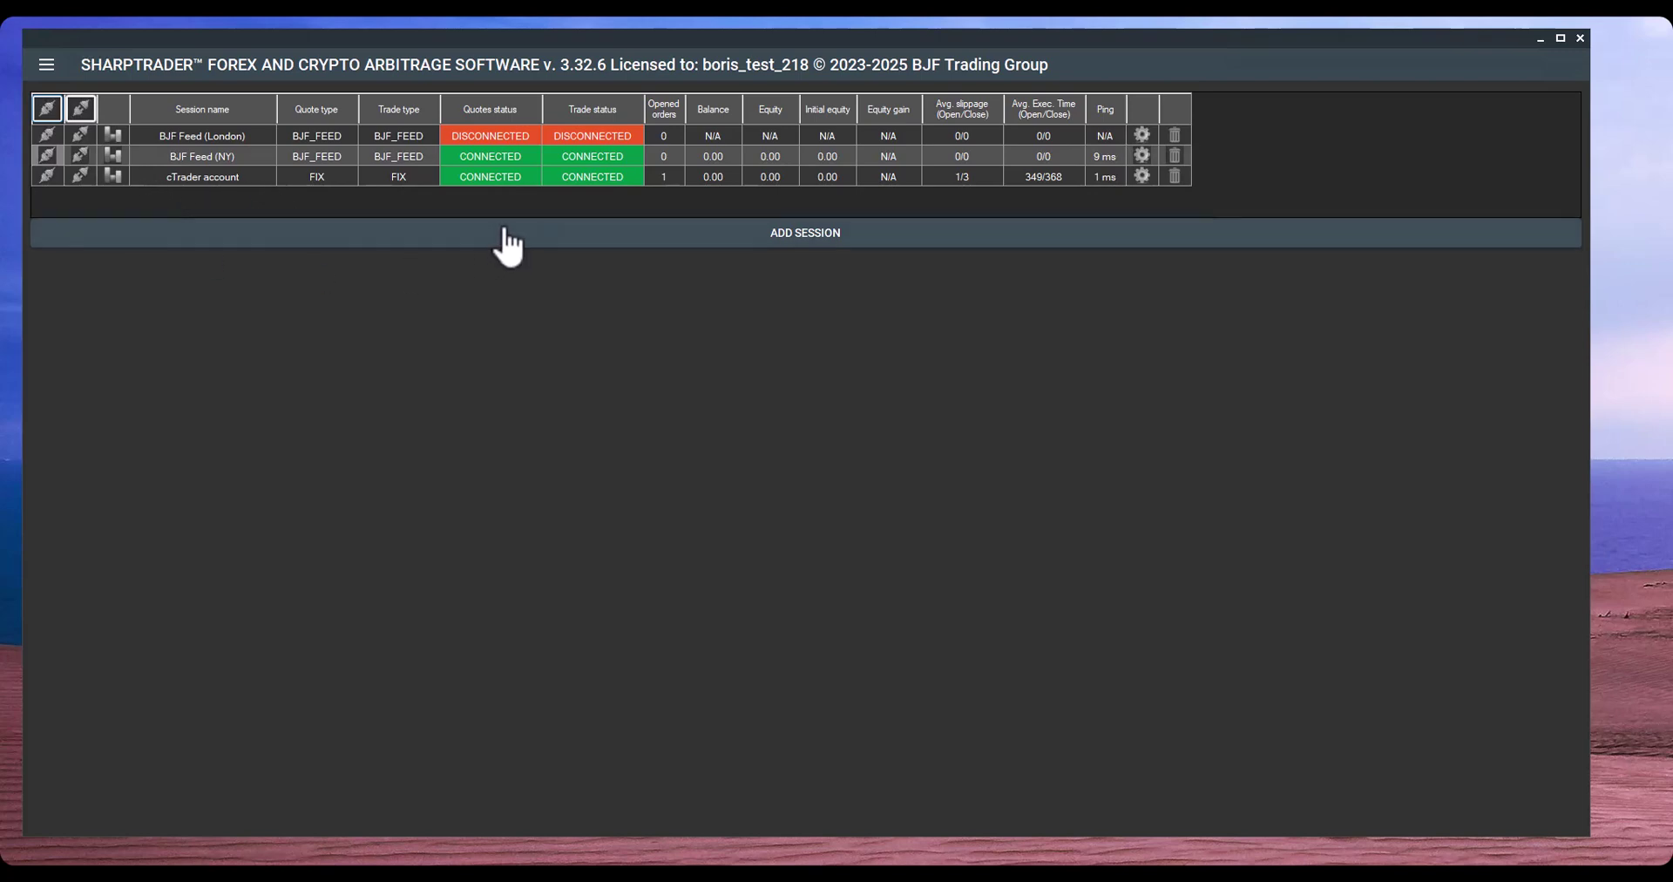
Step: Disconnect the cTrader account session past the warning, then bring up its settings window
{"action": "left_click", "coordinate": [1141, 175]}
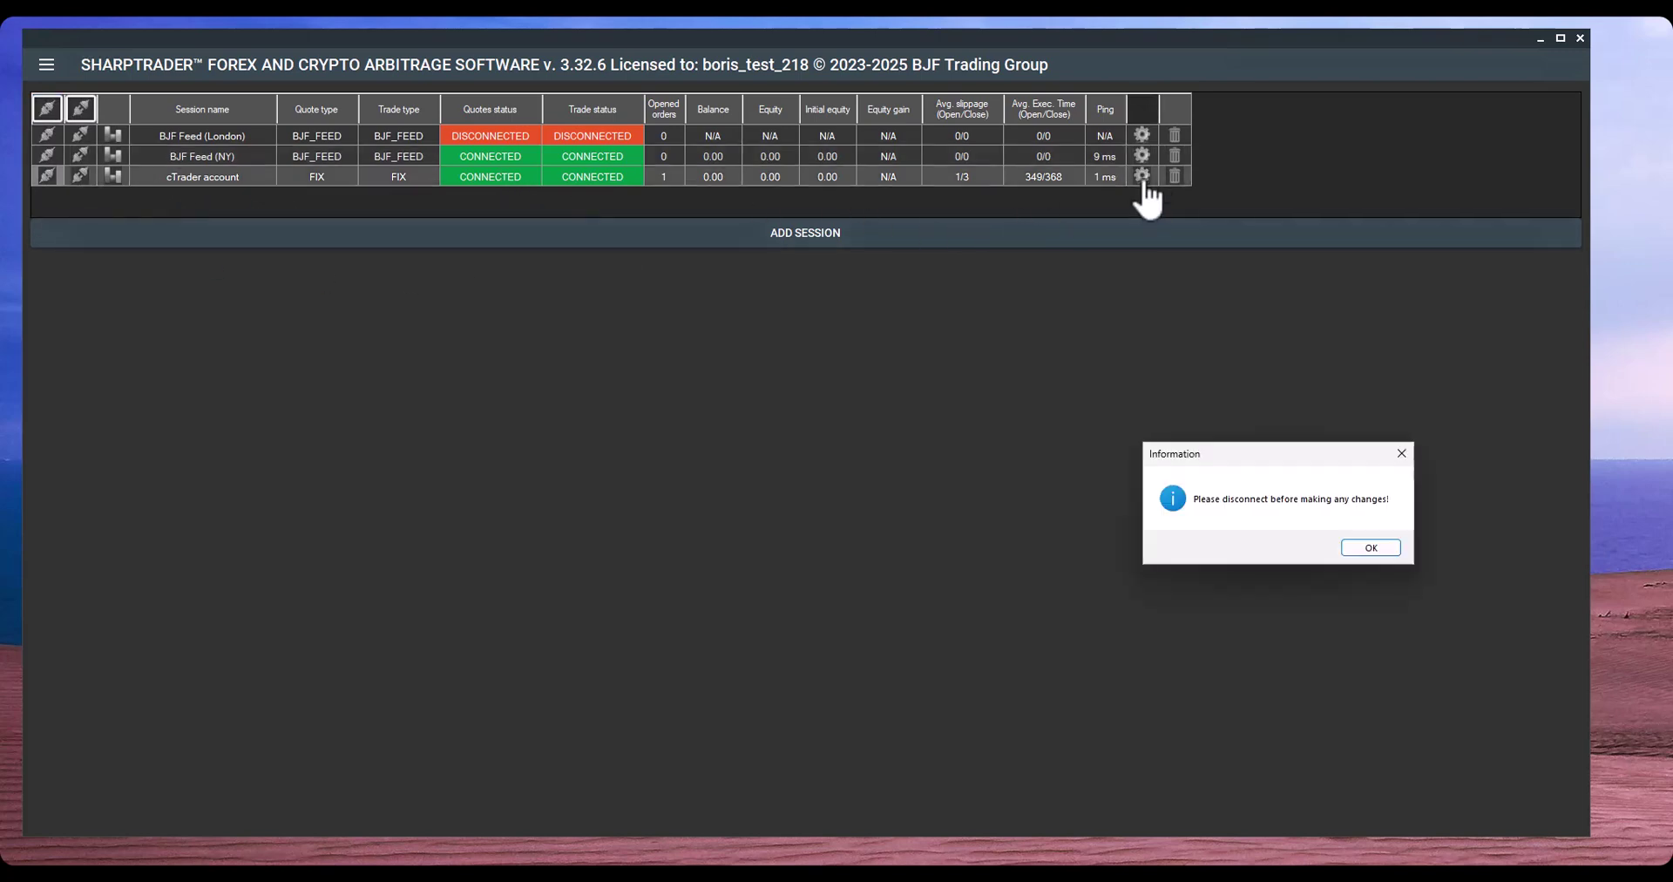
{"action": "left_click", "coordinate": [1382, 545]}
{"action": "left_click", "coordinate": [81, 176]}
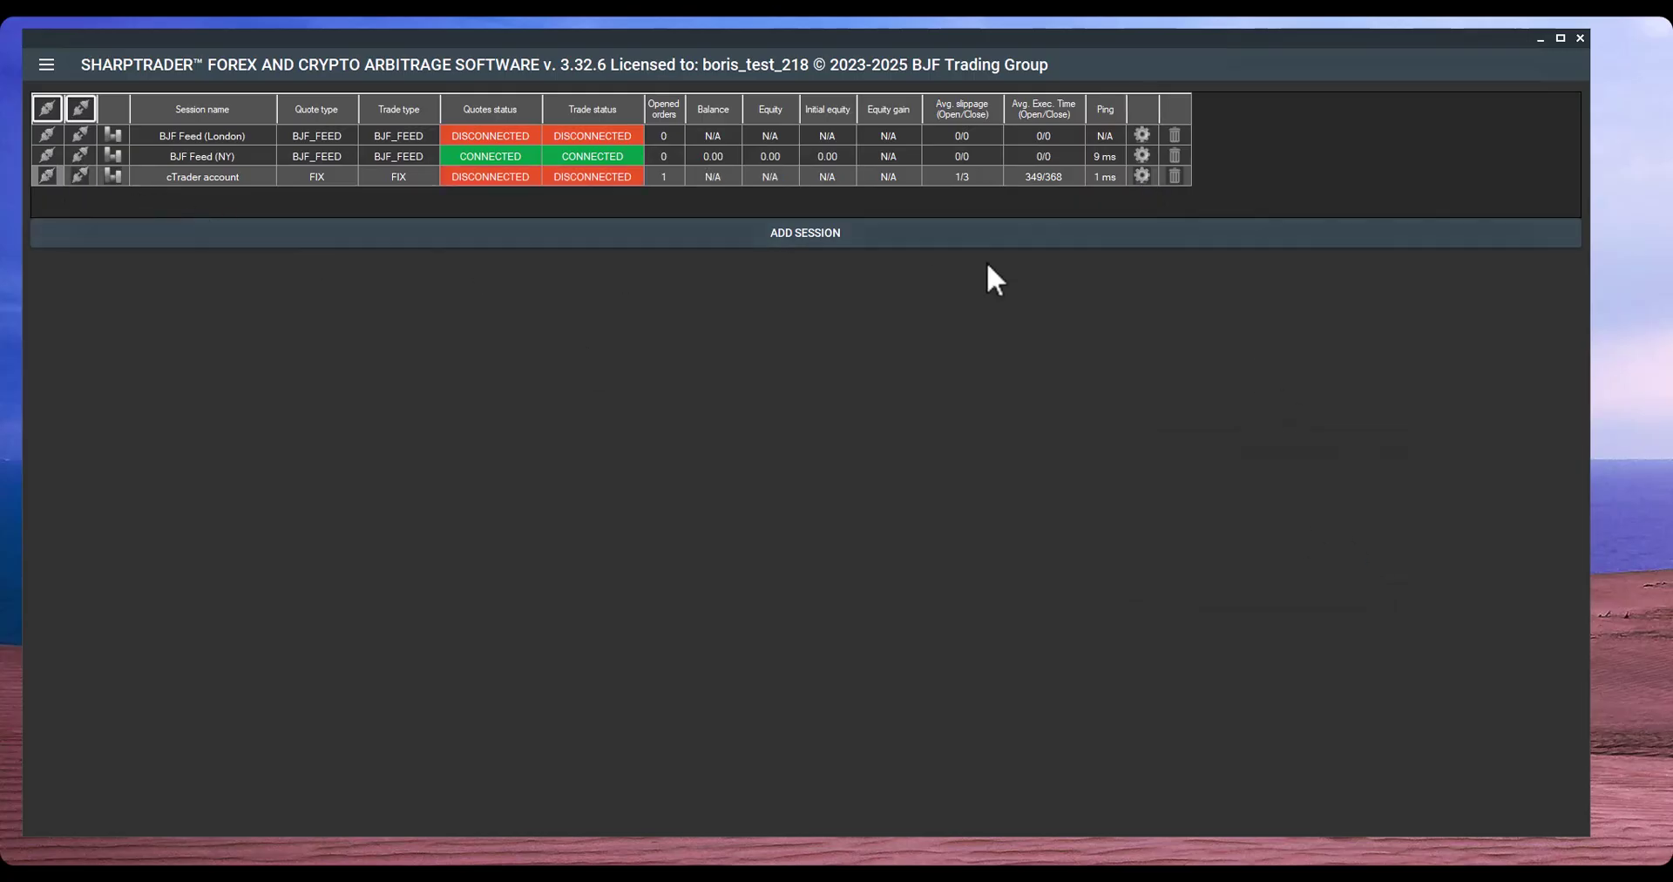
{"action": "left_click", "coordinate": [1141, 175]}
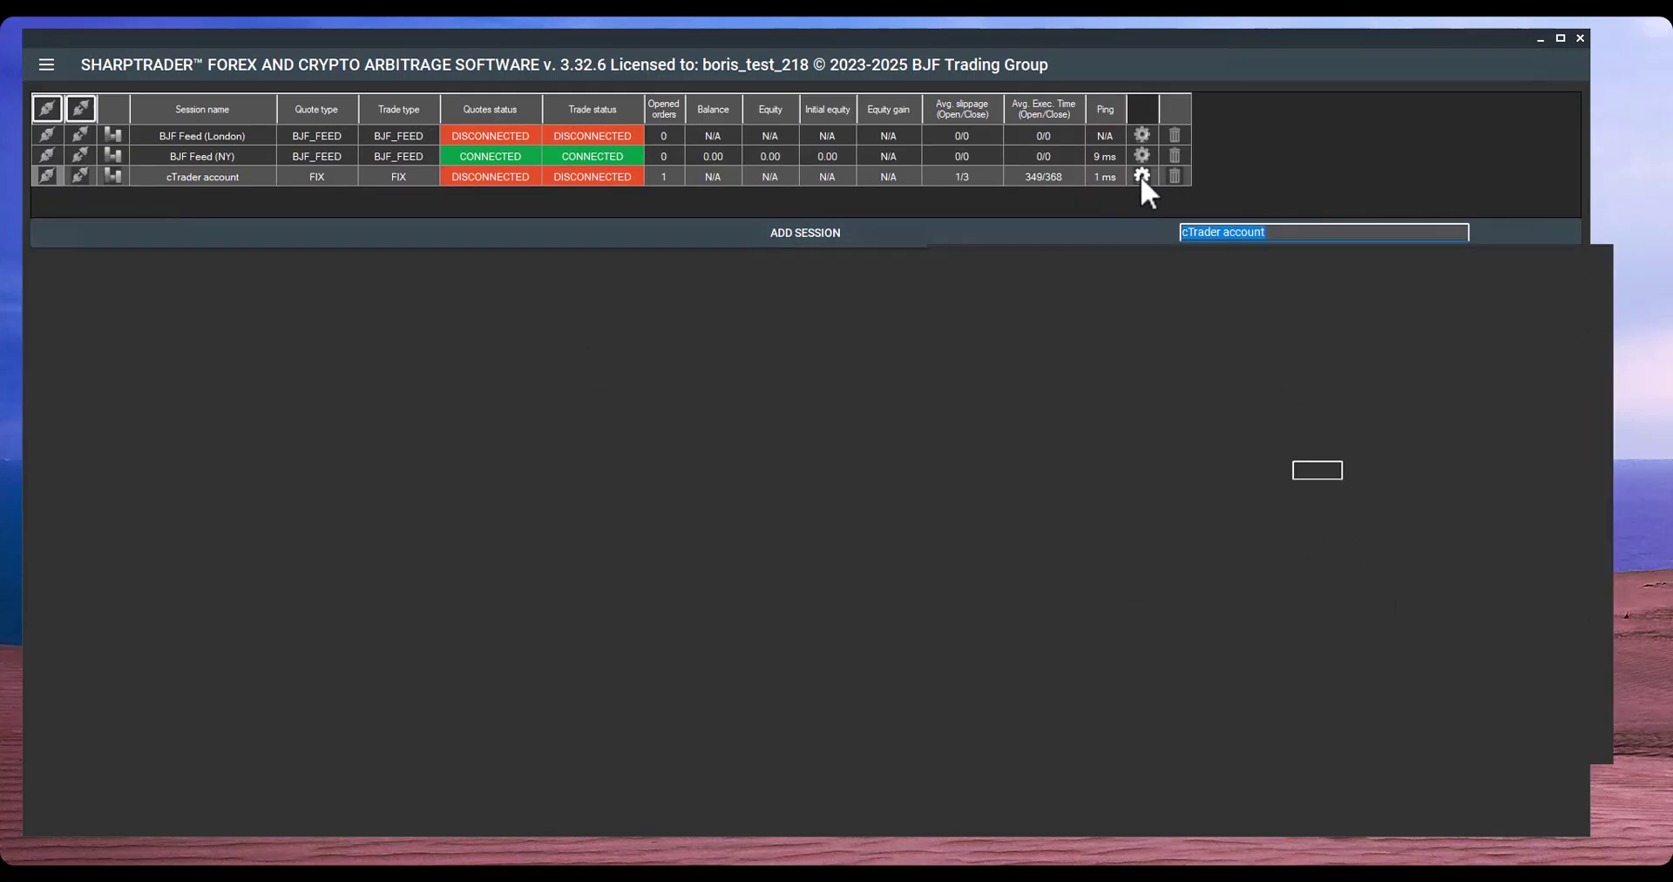
{"action": "left_click_drag", "start_coordinate": [1202, 161], "coordinate": [821, 87]}
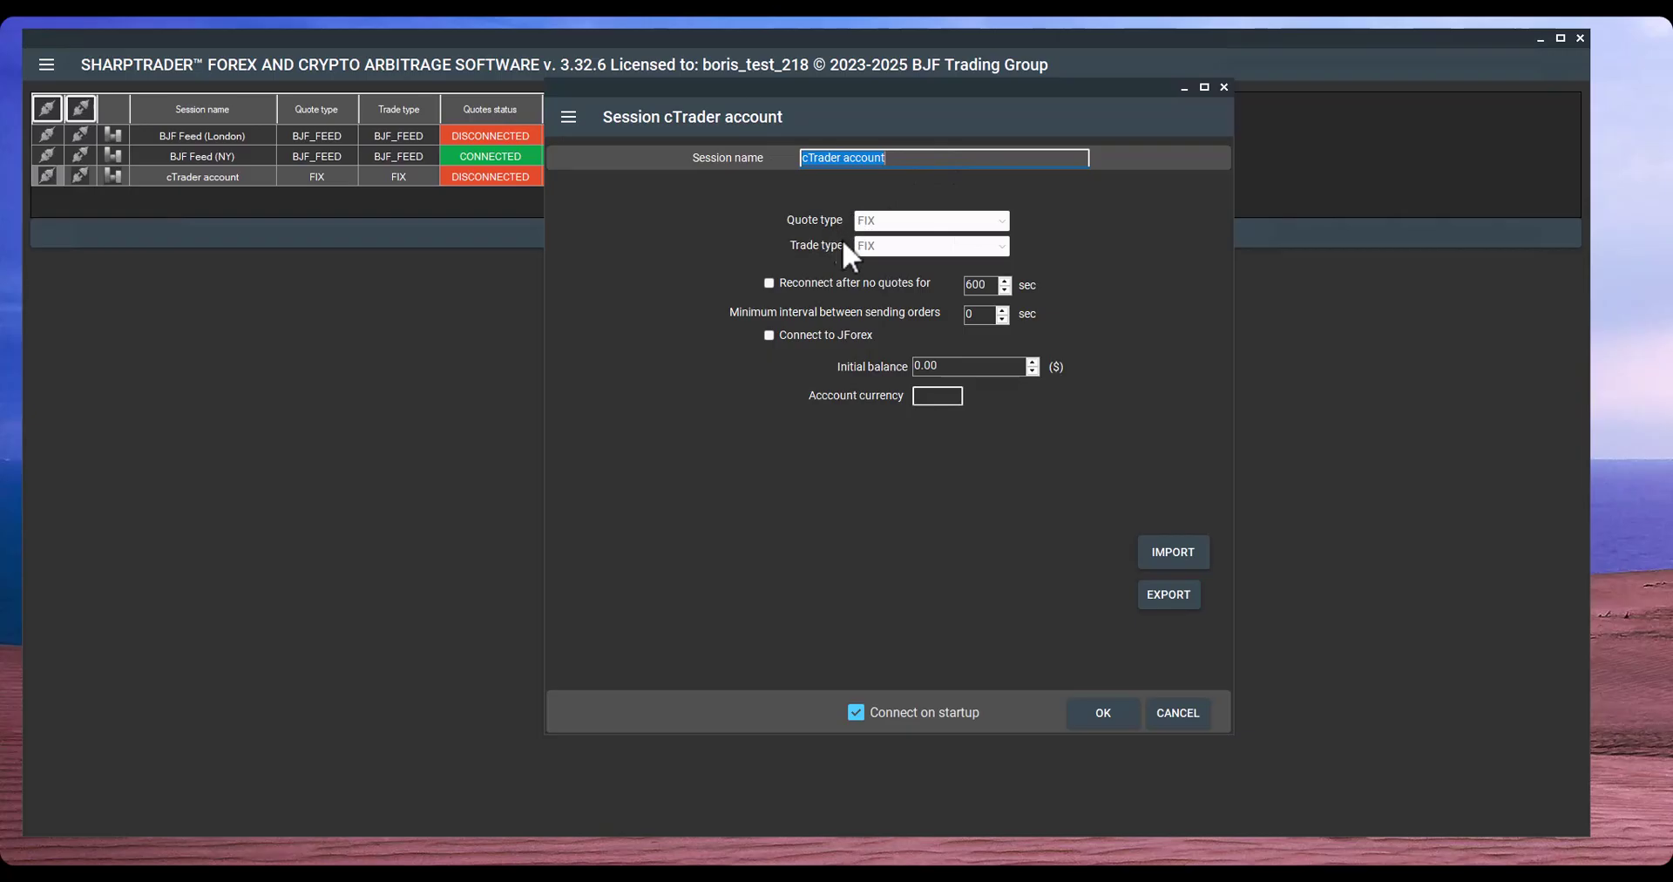
Step: Enable M5 candles for the EURUSD row in the cTrader account's Symbols table
{"action": "left_click", "coordinate": [571, 114]}
{"action": "left_click", "coordinate": [590, 205]}
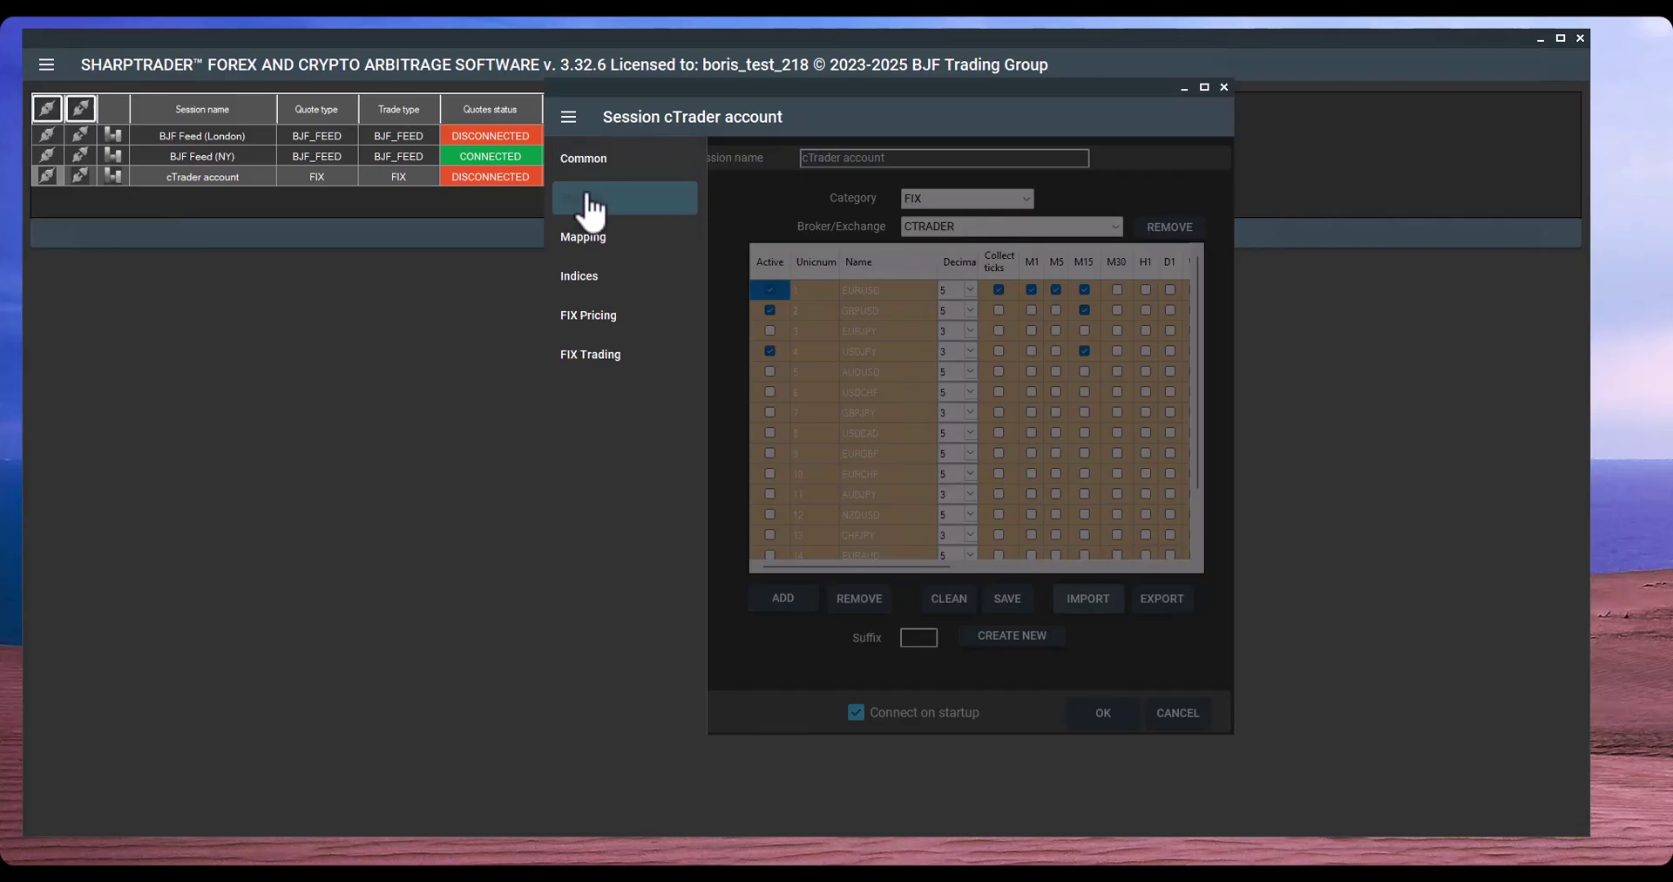
{"action": "left_click", "coordinate": [796, 237]}
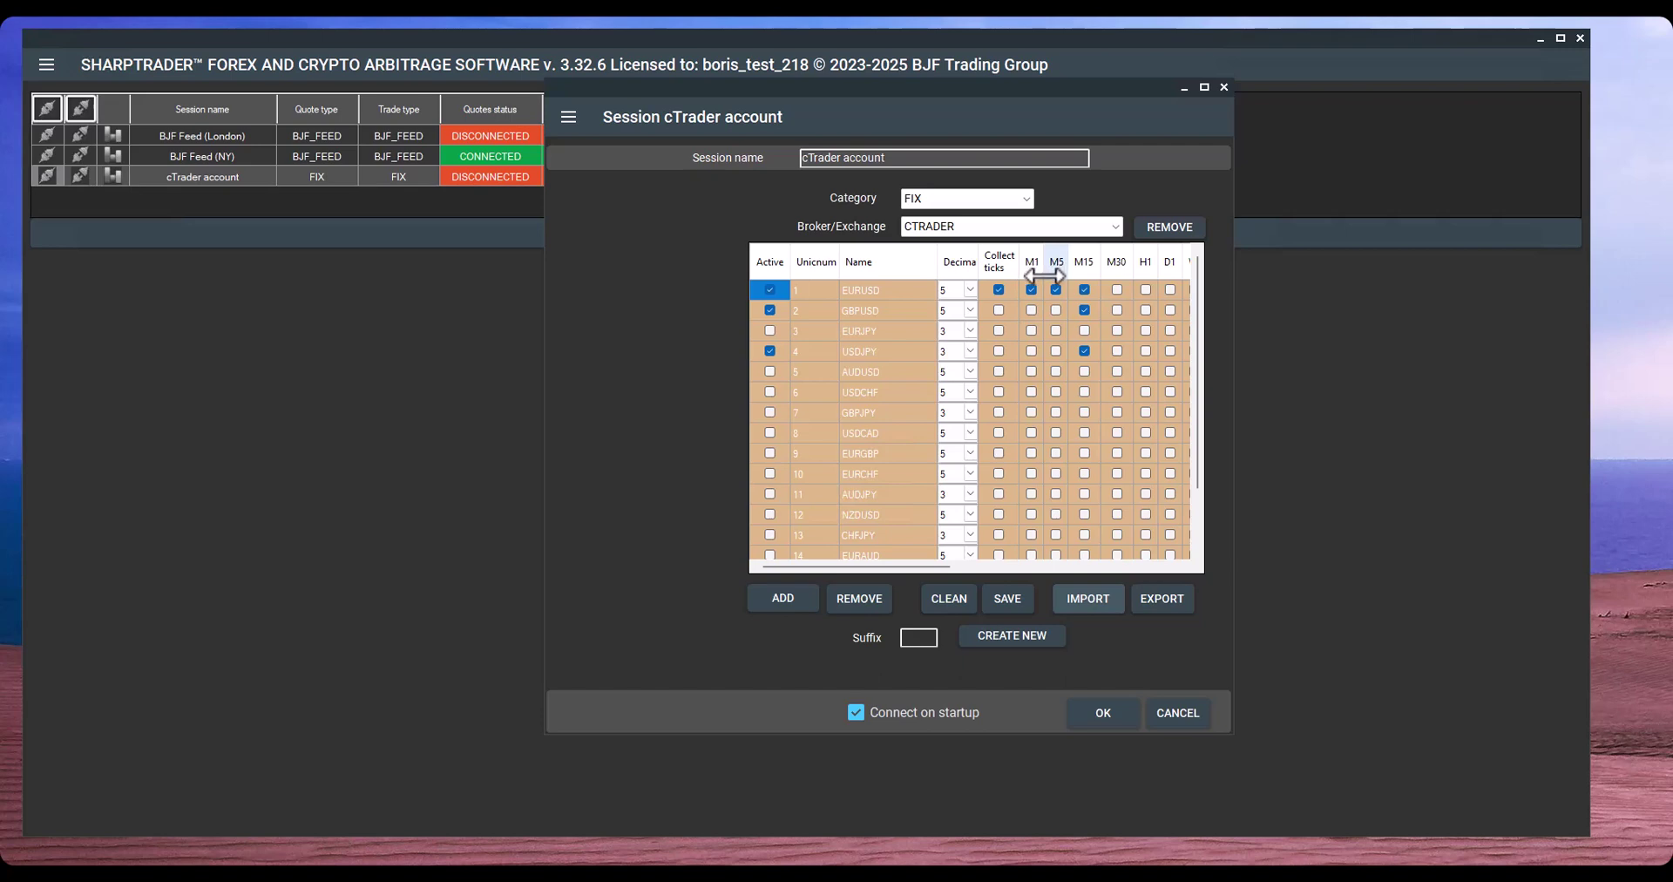
{"action": "left_click", "coordinate": [1056, 289]}
{"action": "left_click", "coordinate": [569, 118]}
Step: Review the WS30-to-US30 mapping entry and save the cTrader account settings with OK
{"action": "left_click", "coordinate": [595, 253]}
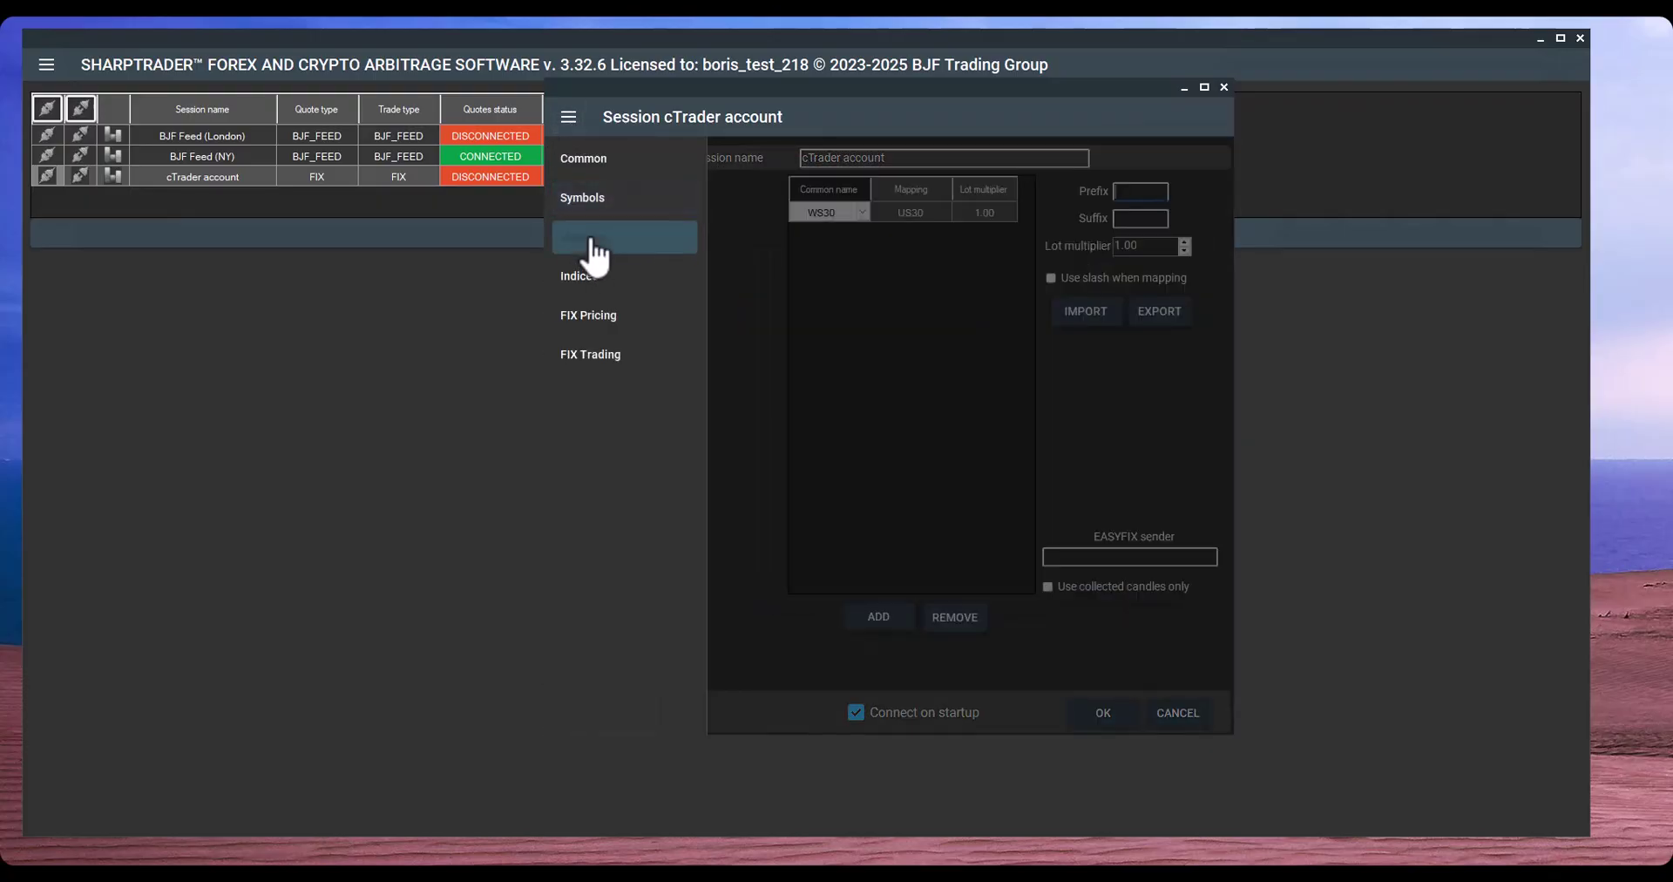
{"action": "left_click", "coordinate": [746, 317]}
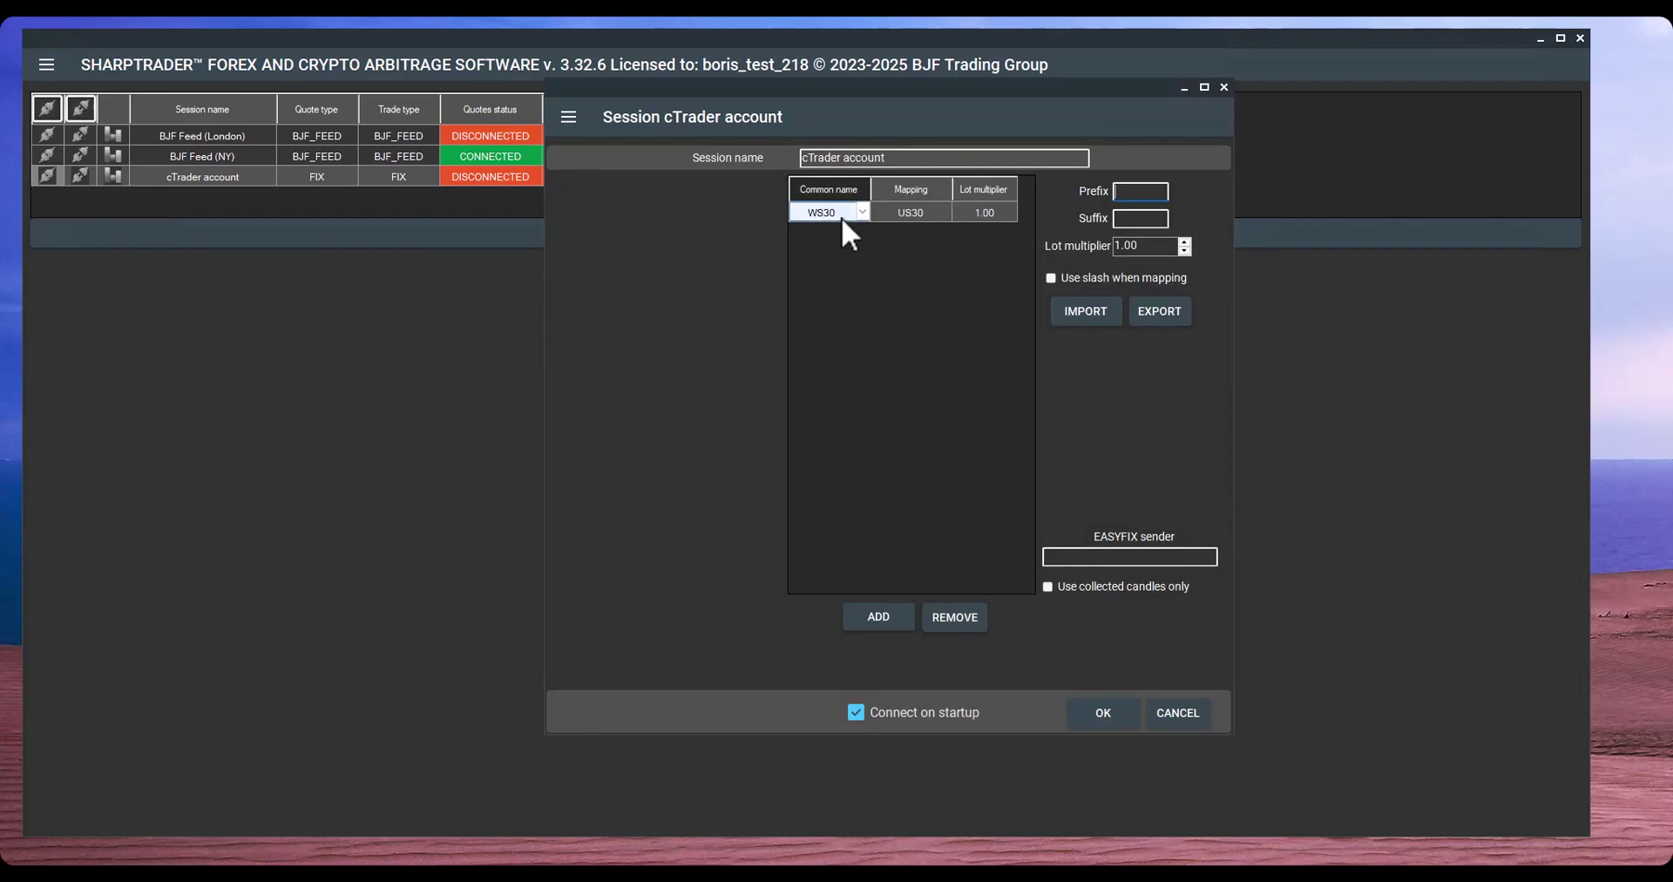
{"action": "left_click", "coordinate": [946, 211]}
{"action": "left_click", "coordinate": [568, 118]}
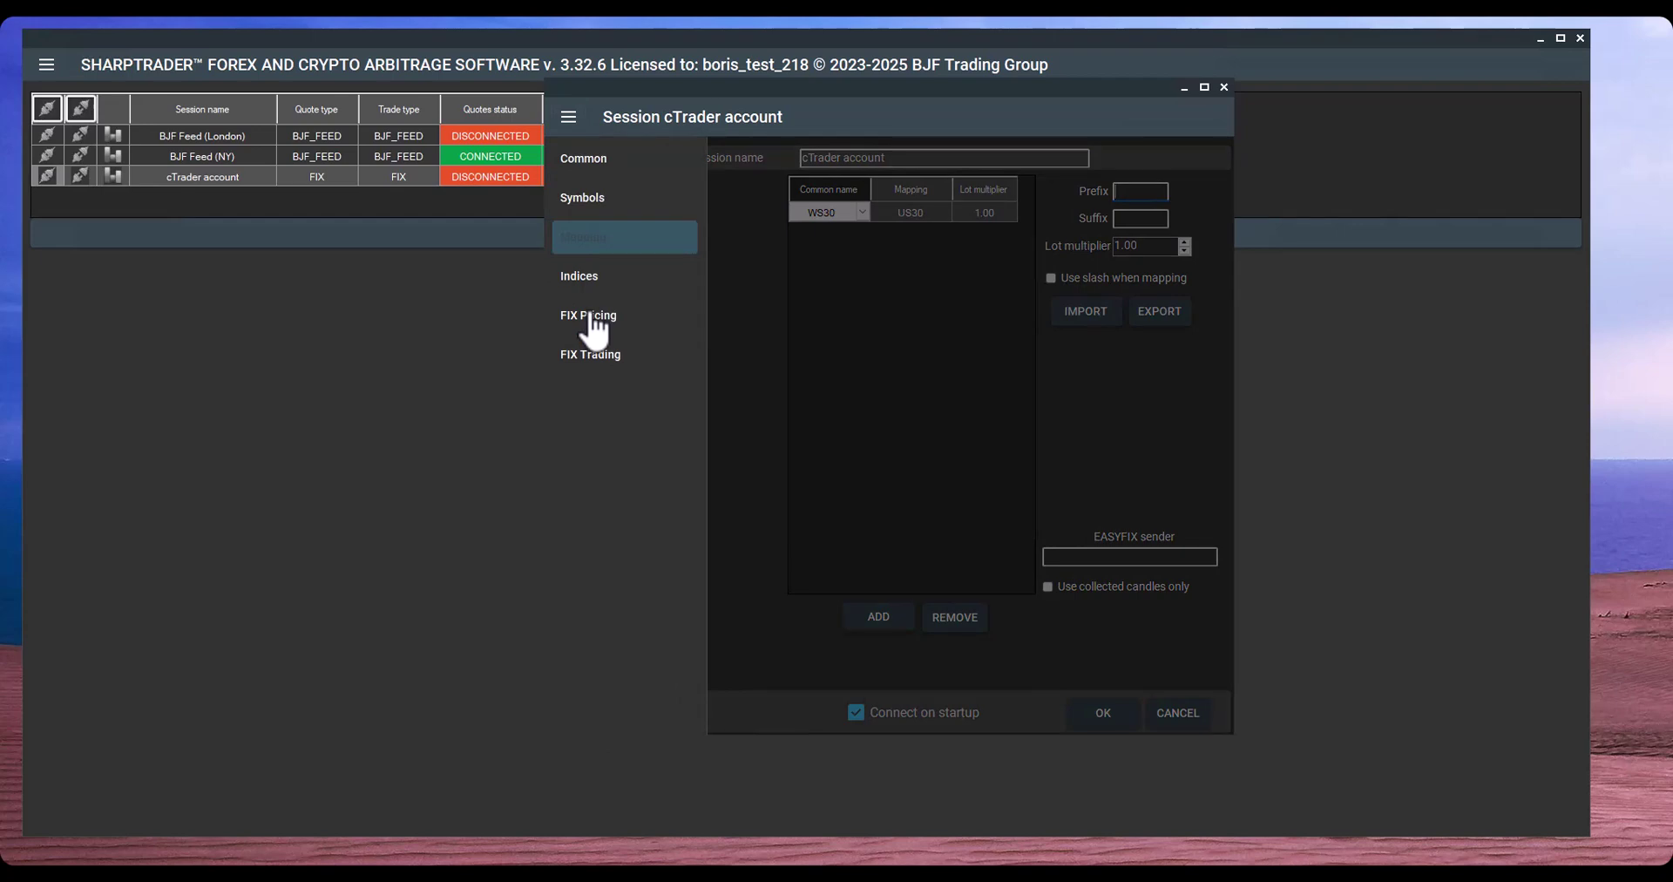
{"action": "left_click", "coordinate": [761, 345]}
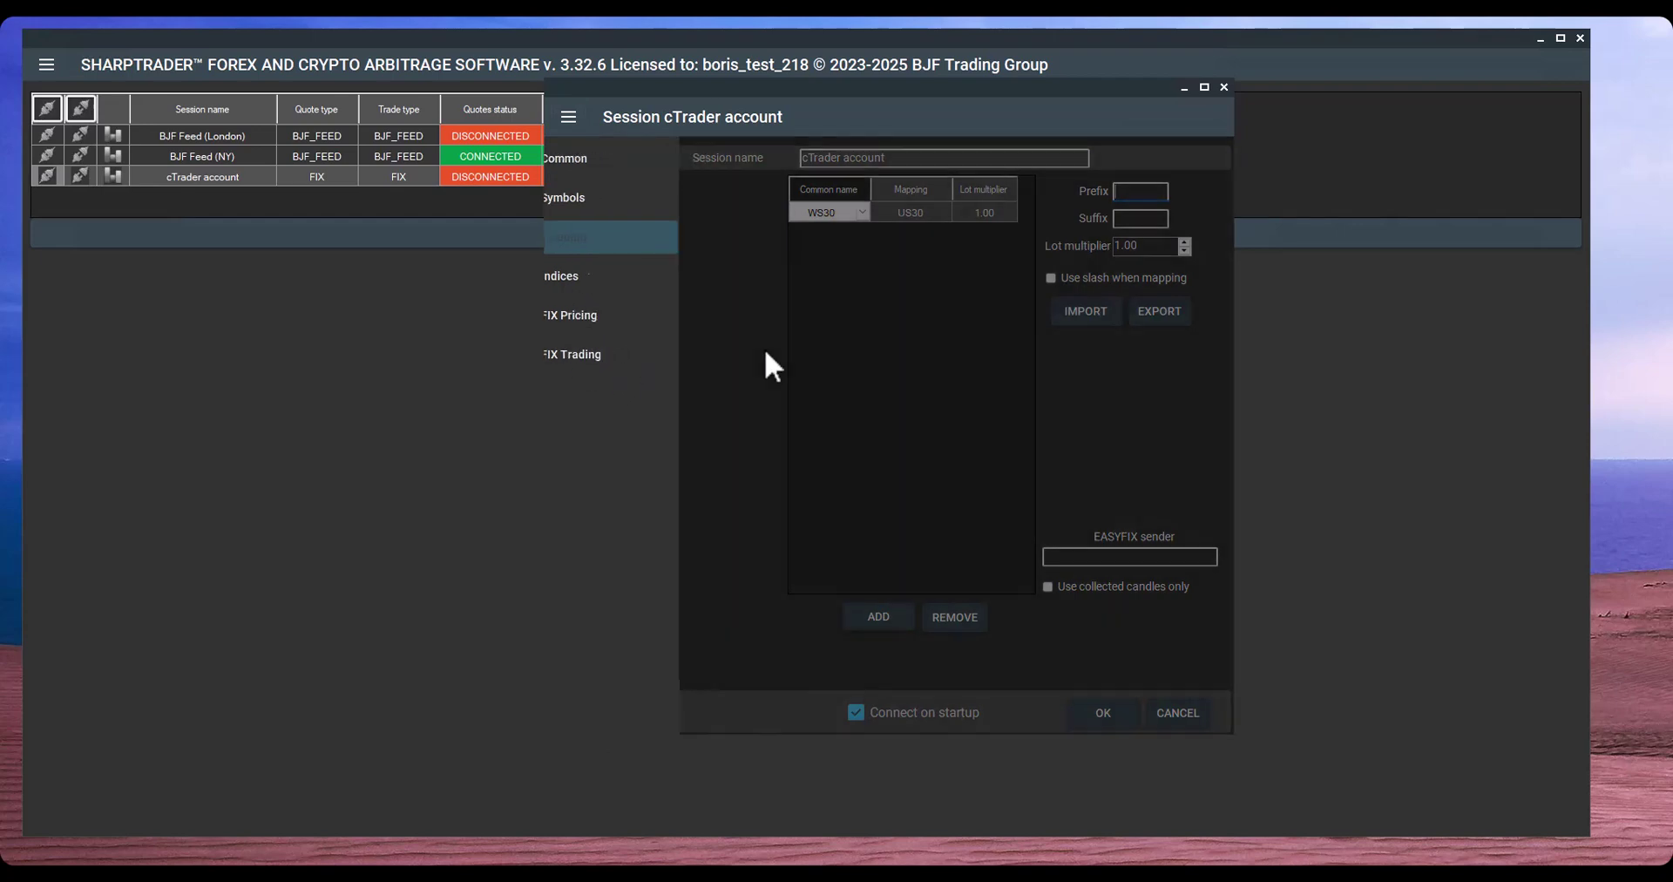
{"action": "left_click", "coordinate": [1103, 712]}
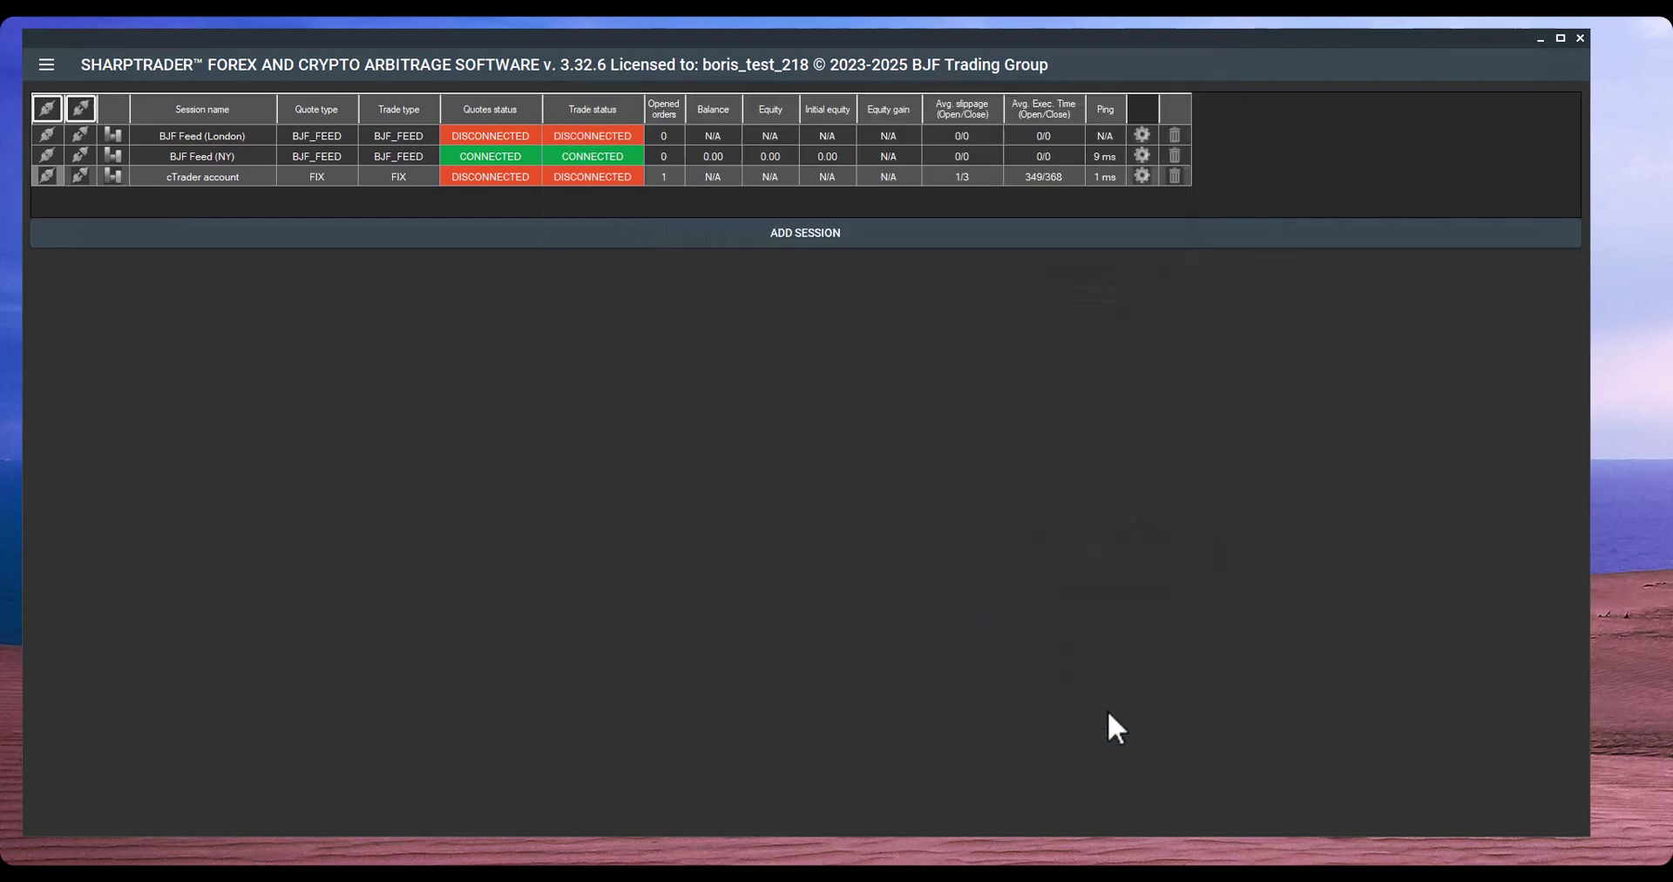
Step: Reconnect the cTrader account session and go to the Strategies page
{"action": "left_click", "coordinate": [47, 176]}
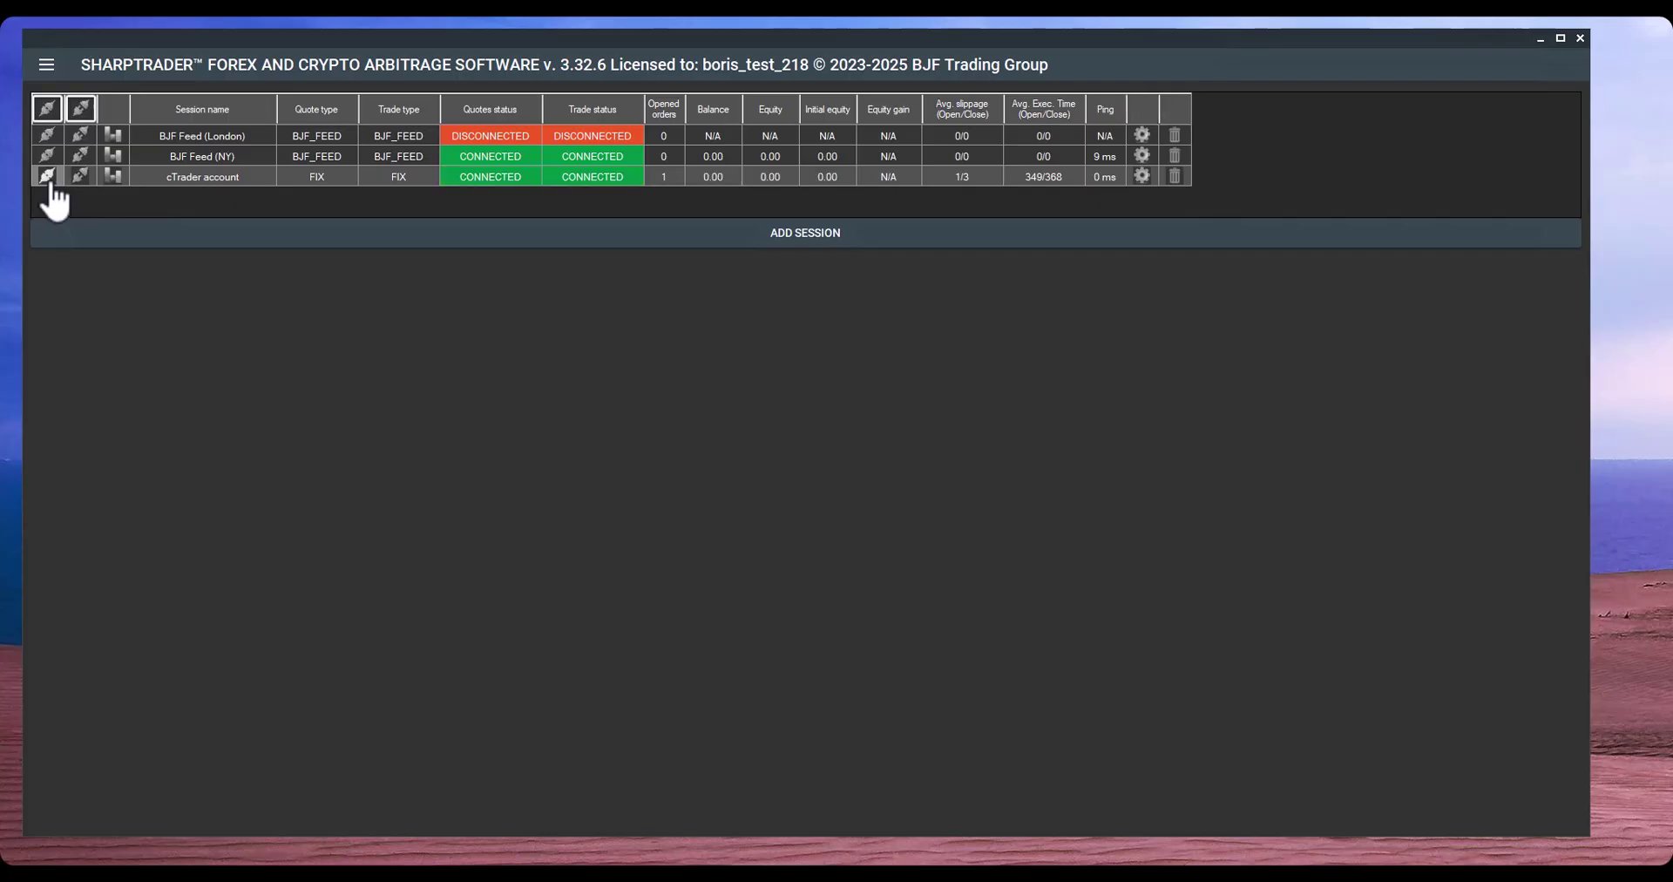
{"action": "left_click", "coordinate": [48, 62]}
{"action": "left_click", "coordinate": [80, 146]}
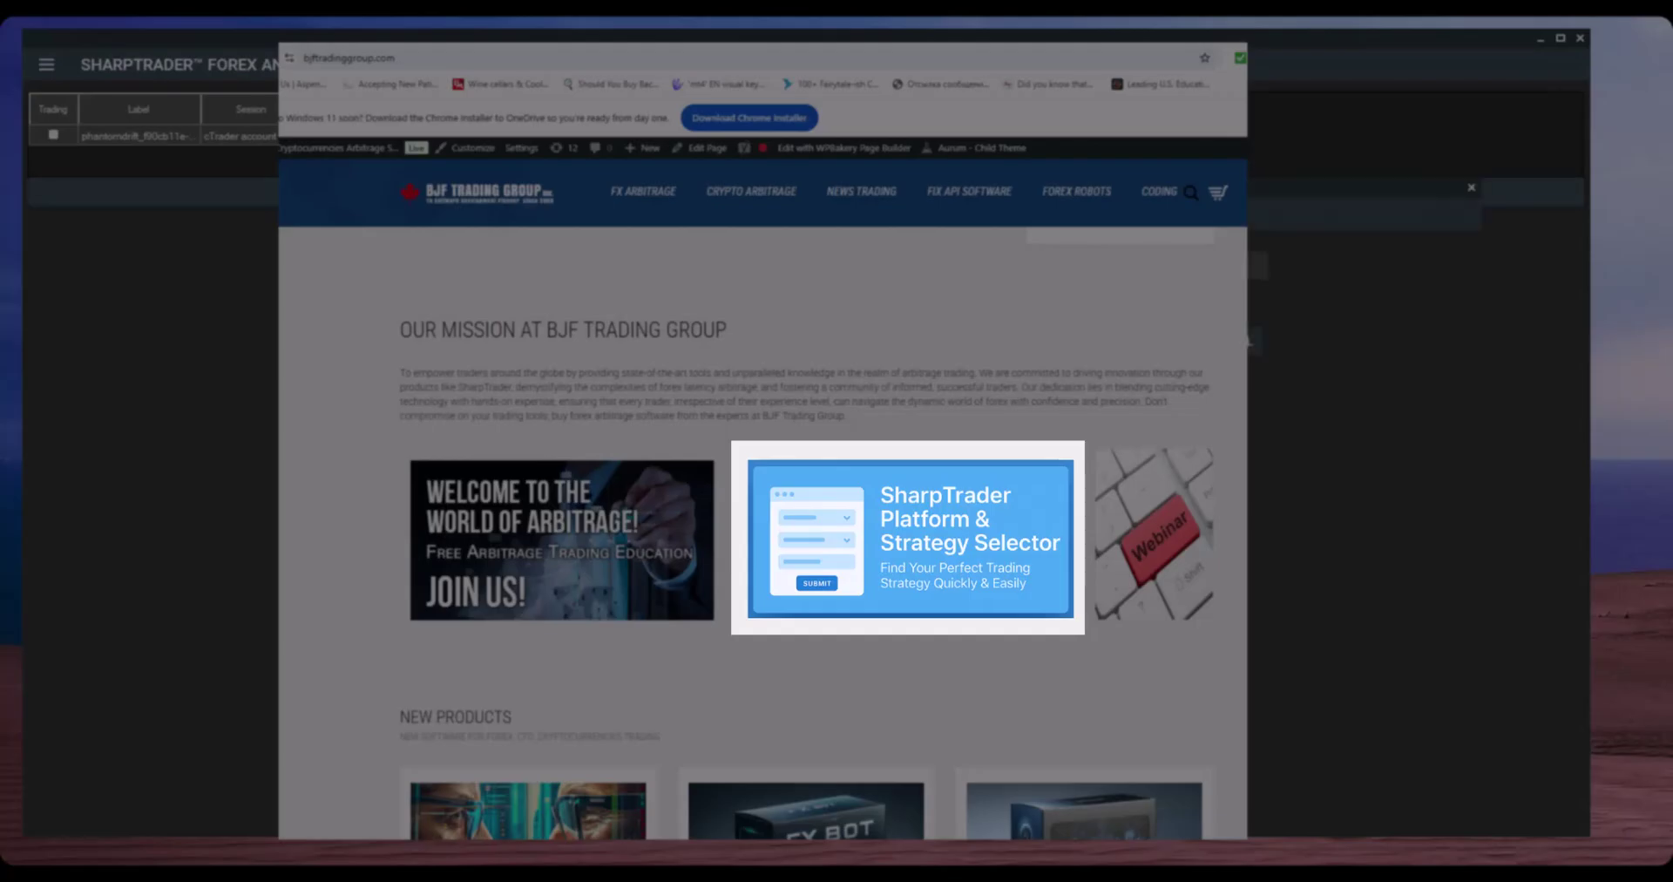
Step: Show the list of strategy types in the Add strategy panel
{"action": "left_click", "coordinate": [1241, 270]}
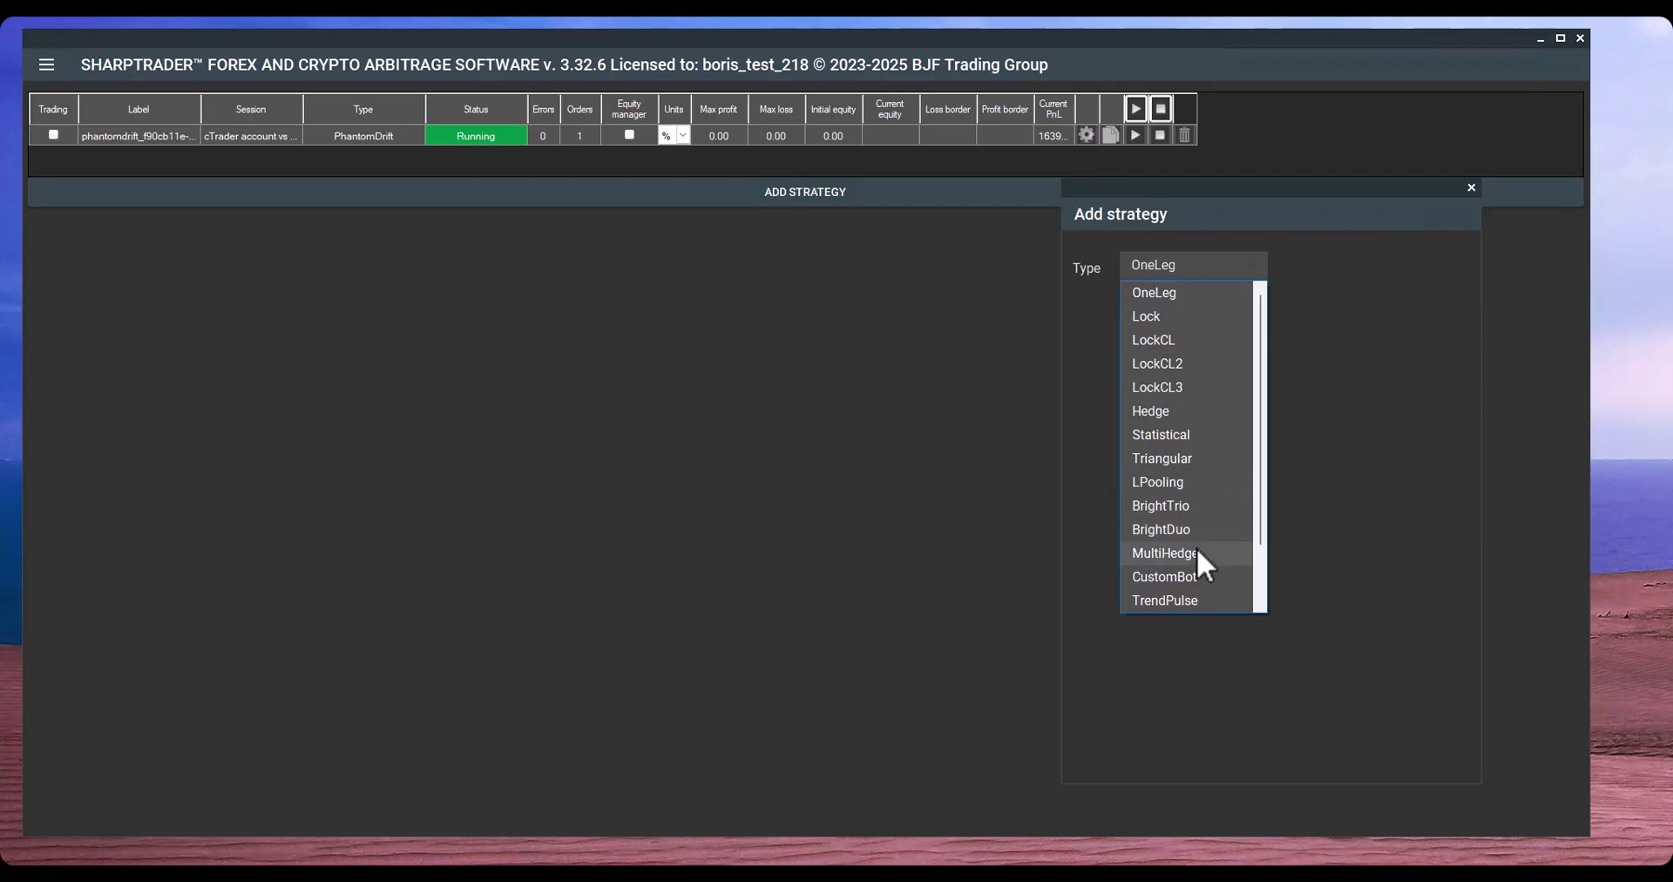
{"action": "scroll", "coordinate": [1205, 575], "scroll_direction": "down", "scroll_amount": 1}
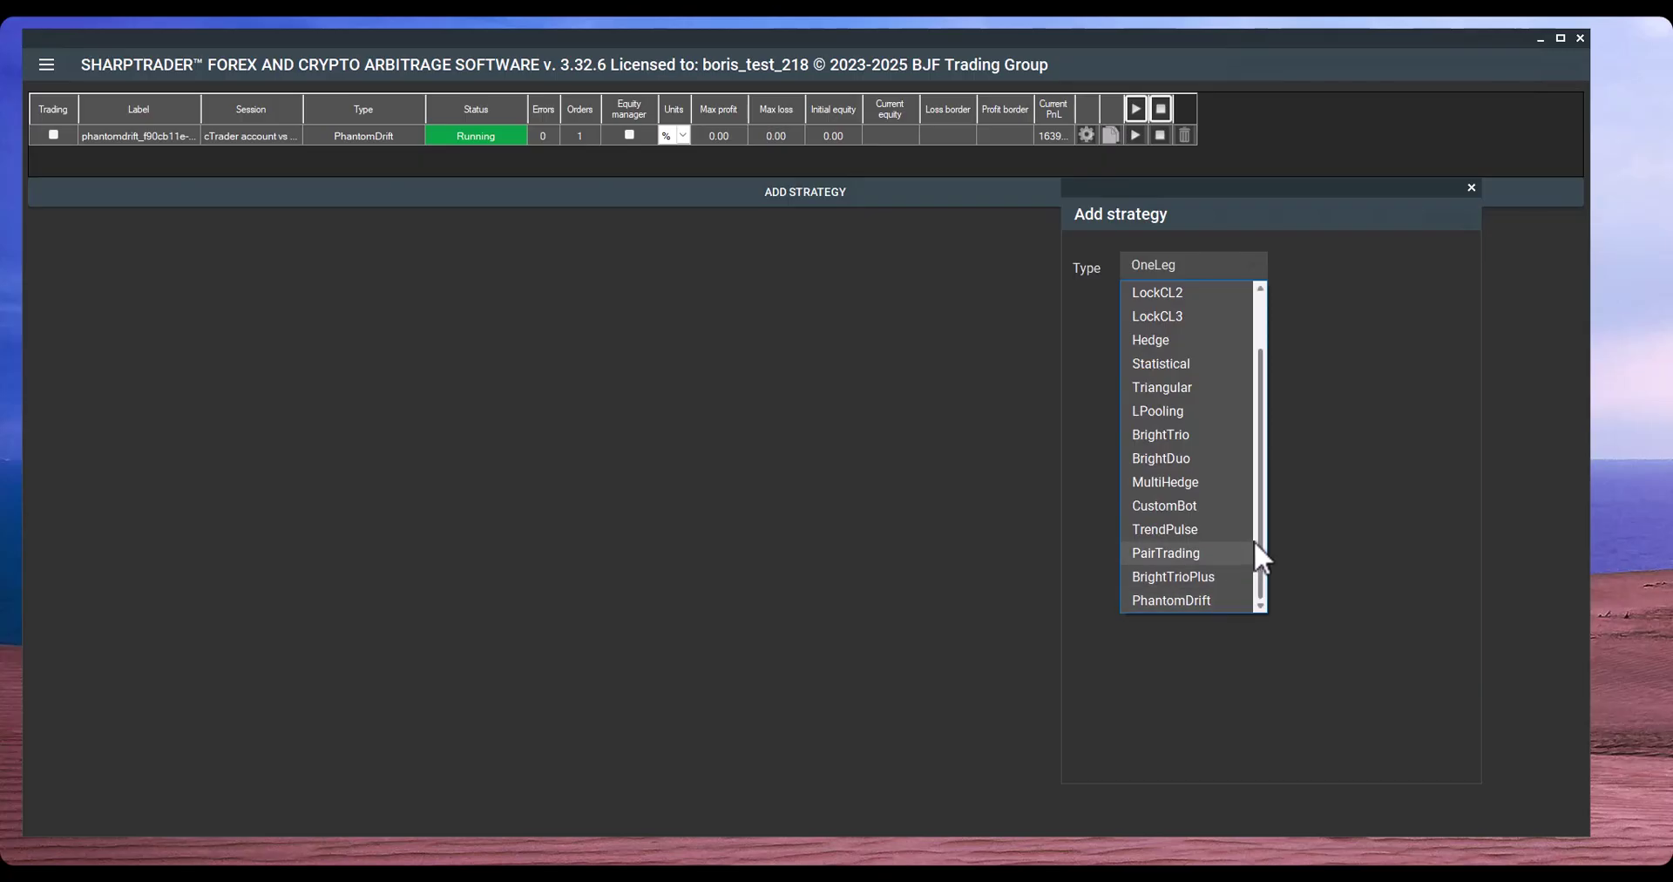
Step: Add a LockCL3 strategy, confirm the query, and apply the Tight spread template
{"action": "left_click", "coordinate": [1176, 316]}
{"action": "left_click", "coordinate": [1164, 343]}
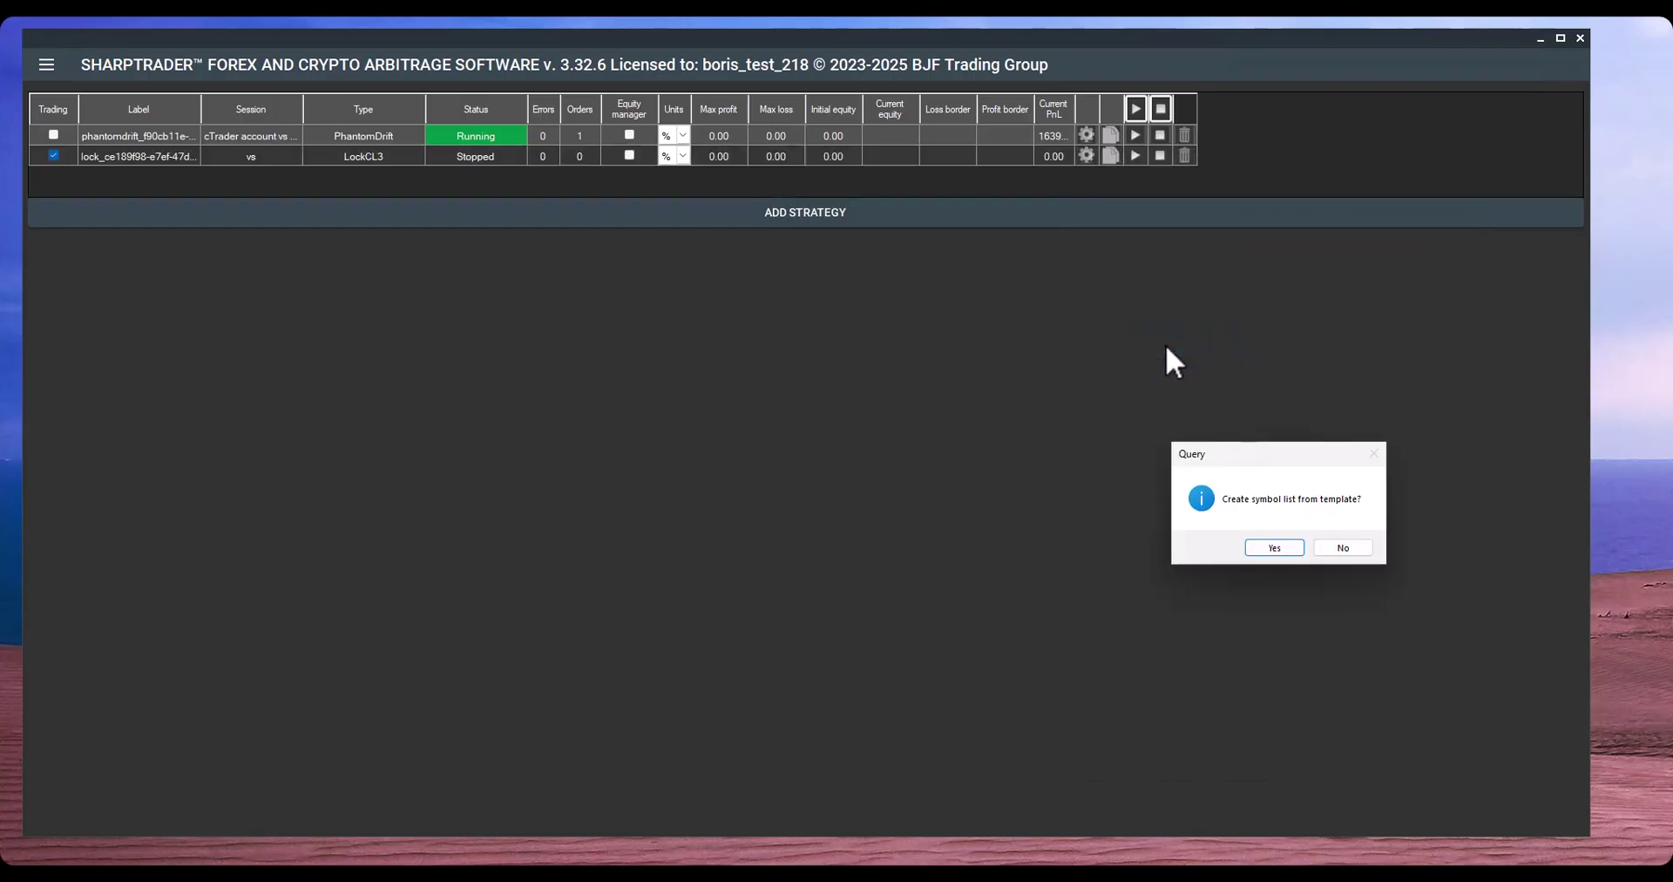
{"action": "left_click", "coordinate": [1273, 547]}
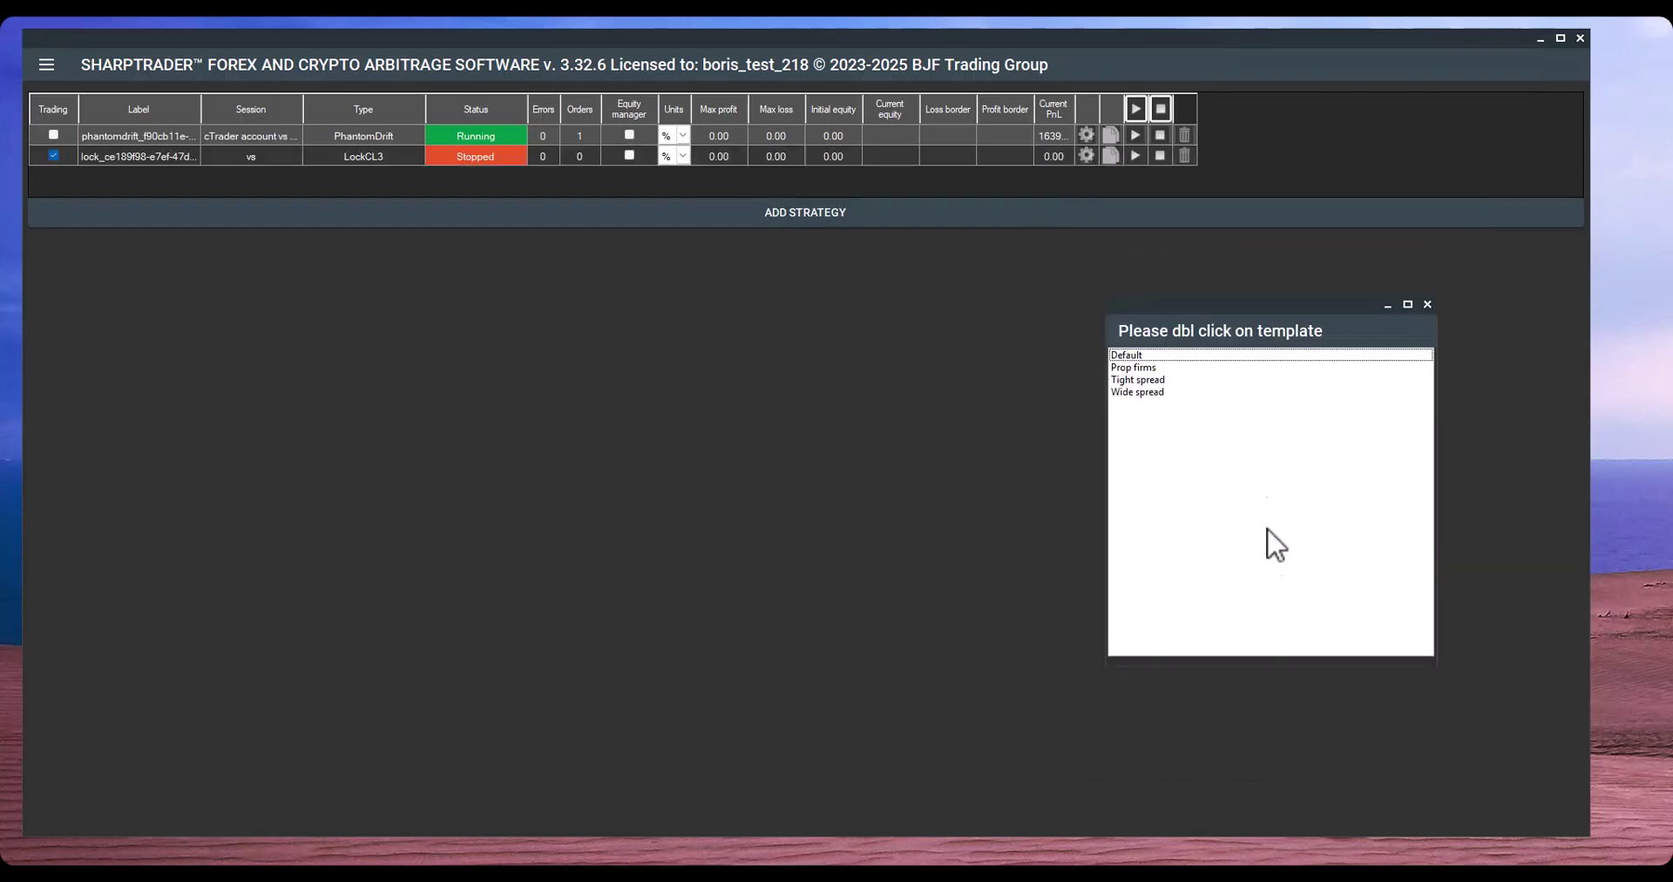
{"action": "left_click", "coordinate": [1147, 380]}
{"action": "double_click", "coordinate": [1146, 381]}
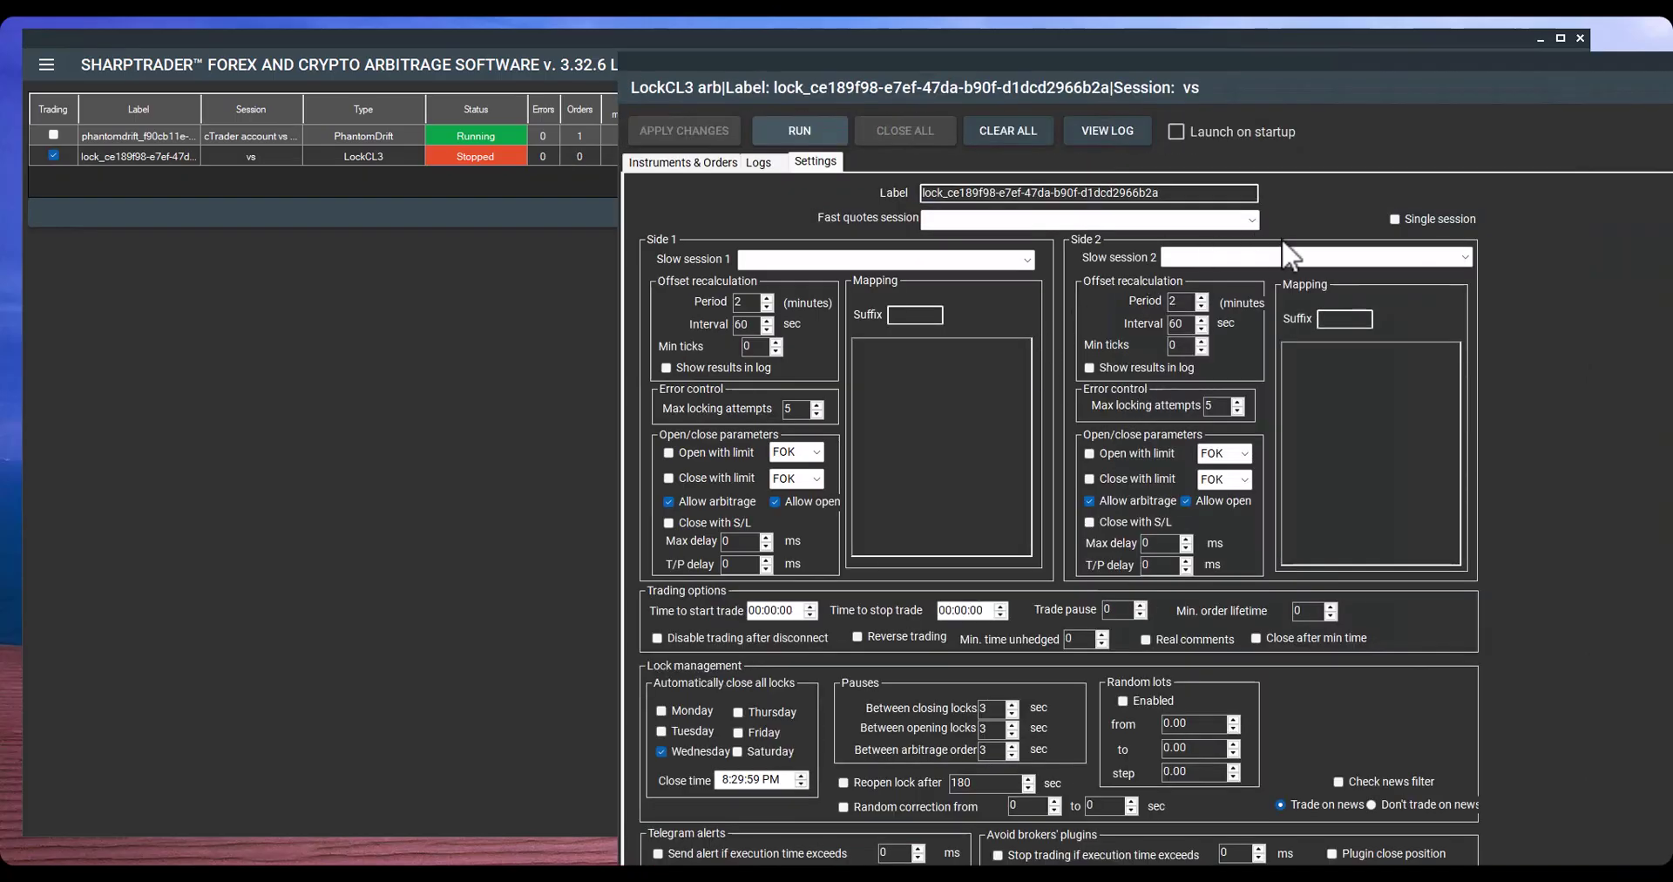
Step: Check LockCL3's fast and slow quote sessions and Instruments & Orders tab, then close settings
{"action": "left_click_drag", "start_coordinate": [1305, 56], "coordinate": [918, 26]}
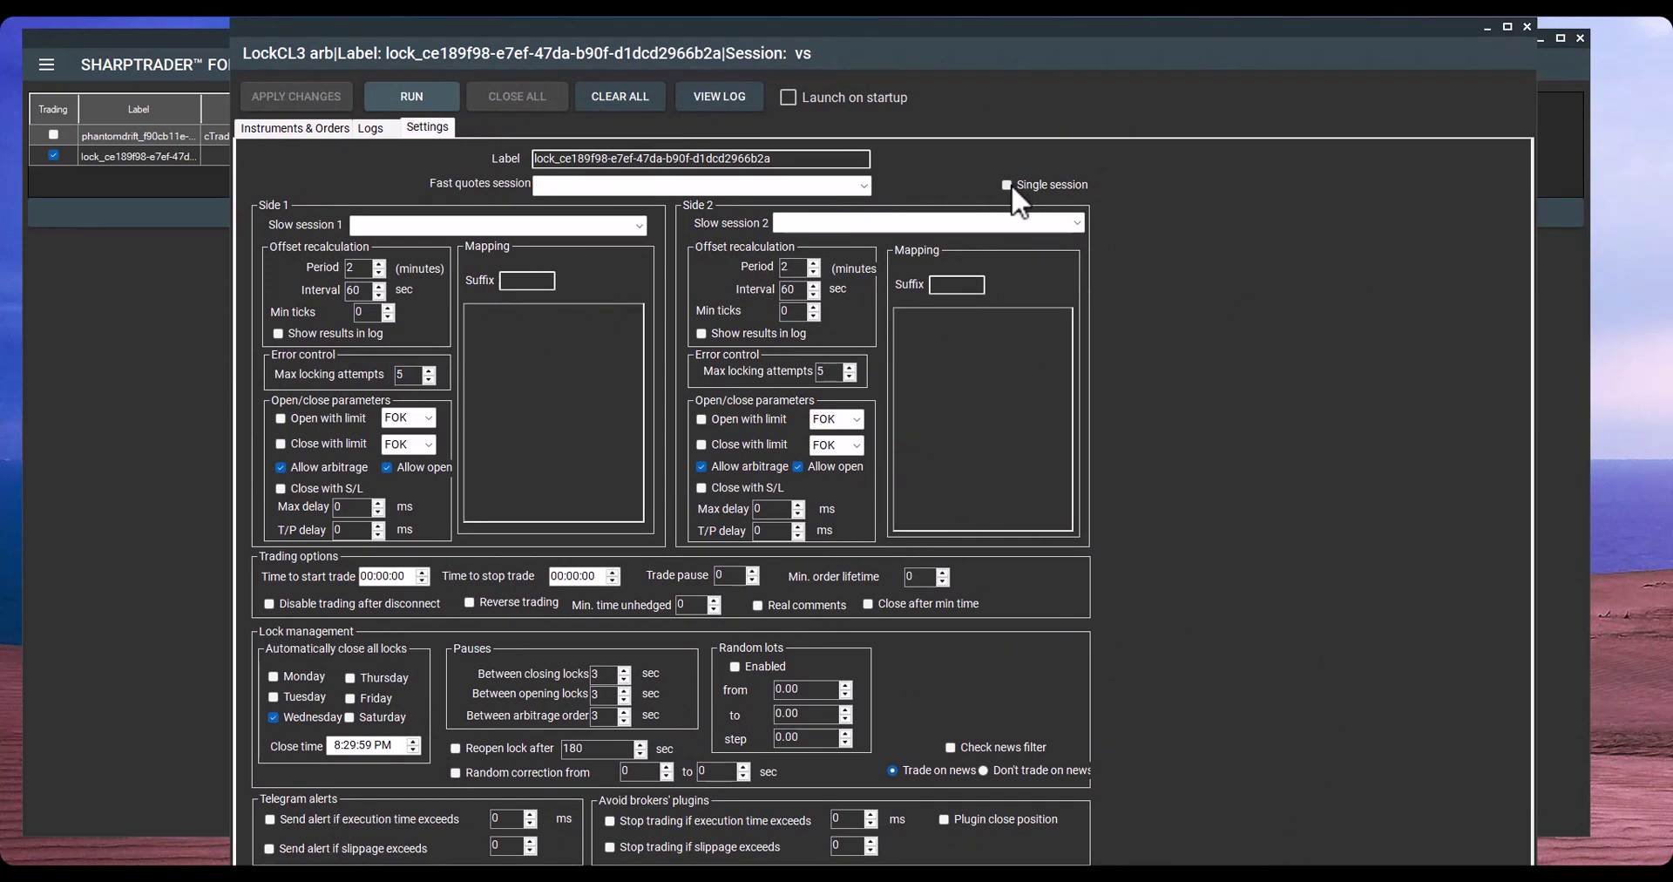
{"action": "left_click", "coordinate": [558, 185]}
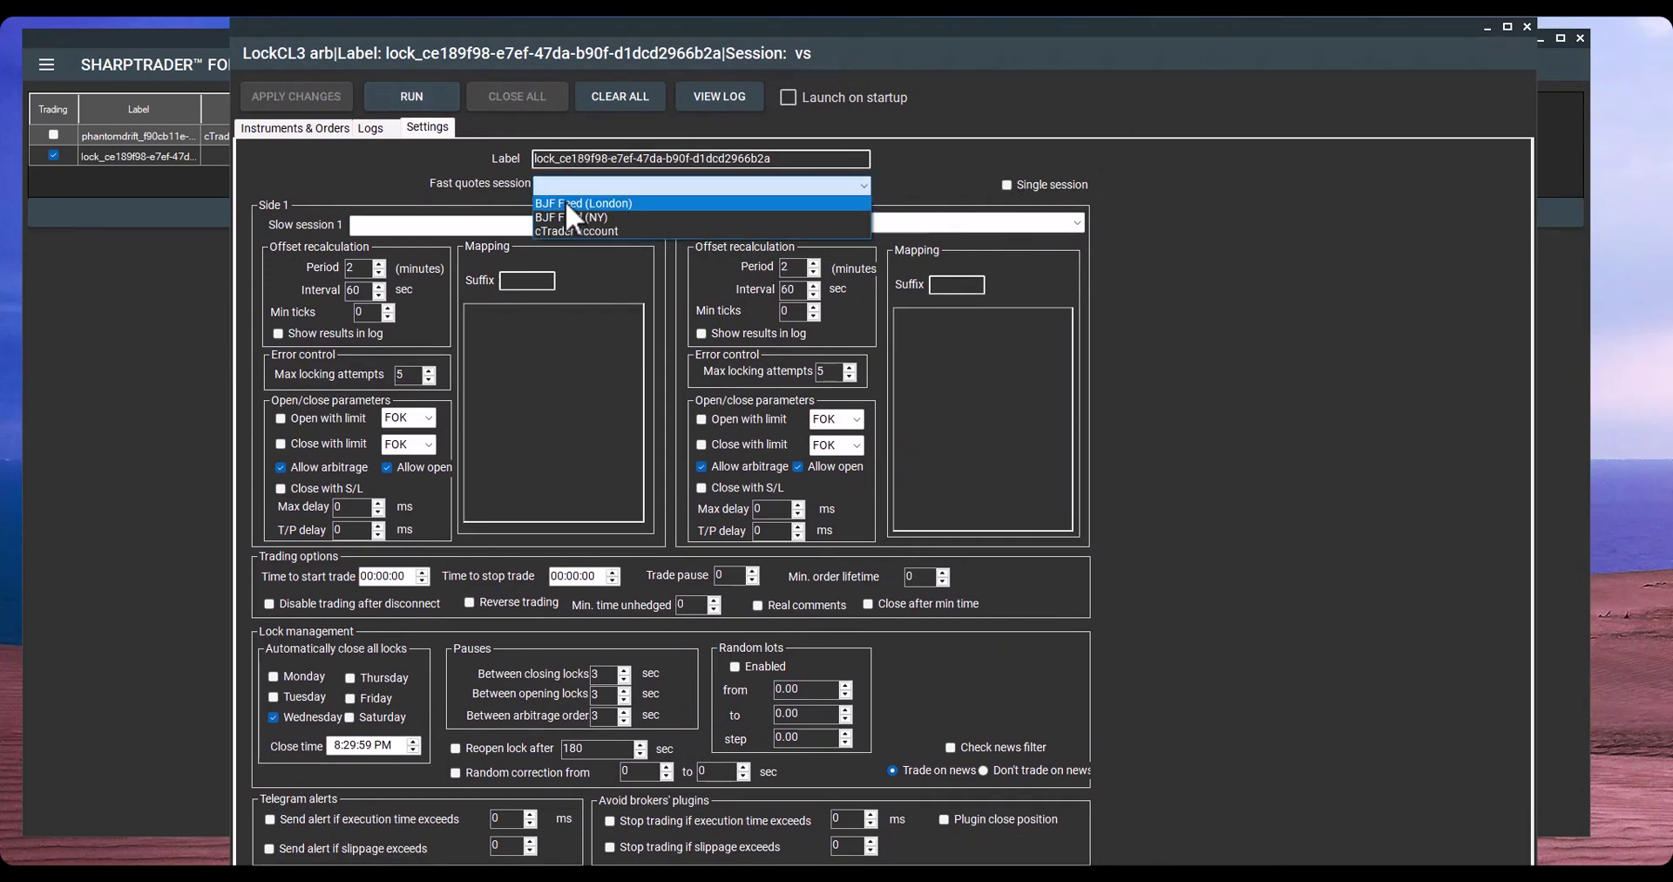
{"action": "left_click", "coordinate": [933, 153]}
{"action": "left_click", "coordinate": [606, 224]}
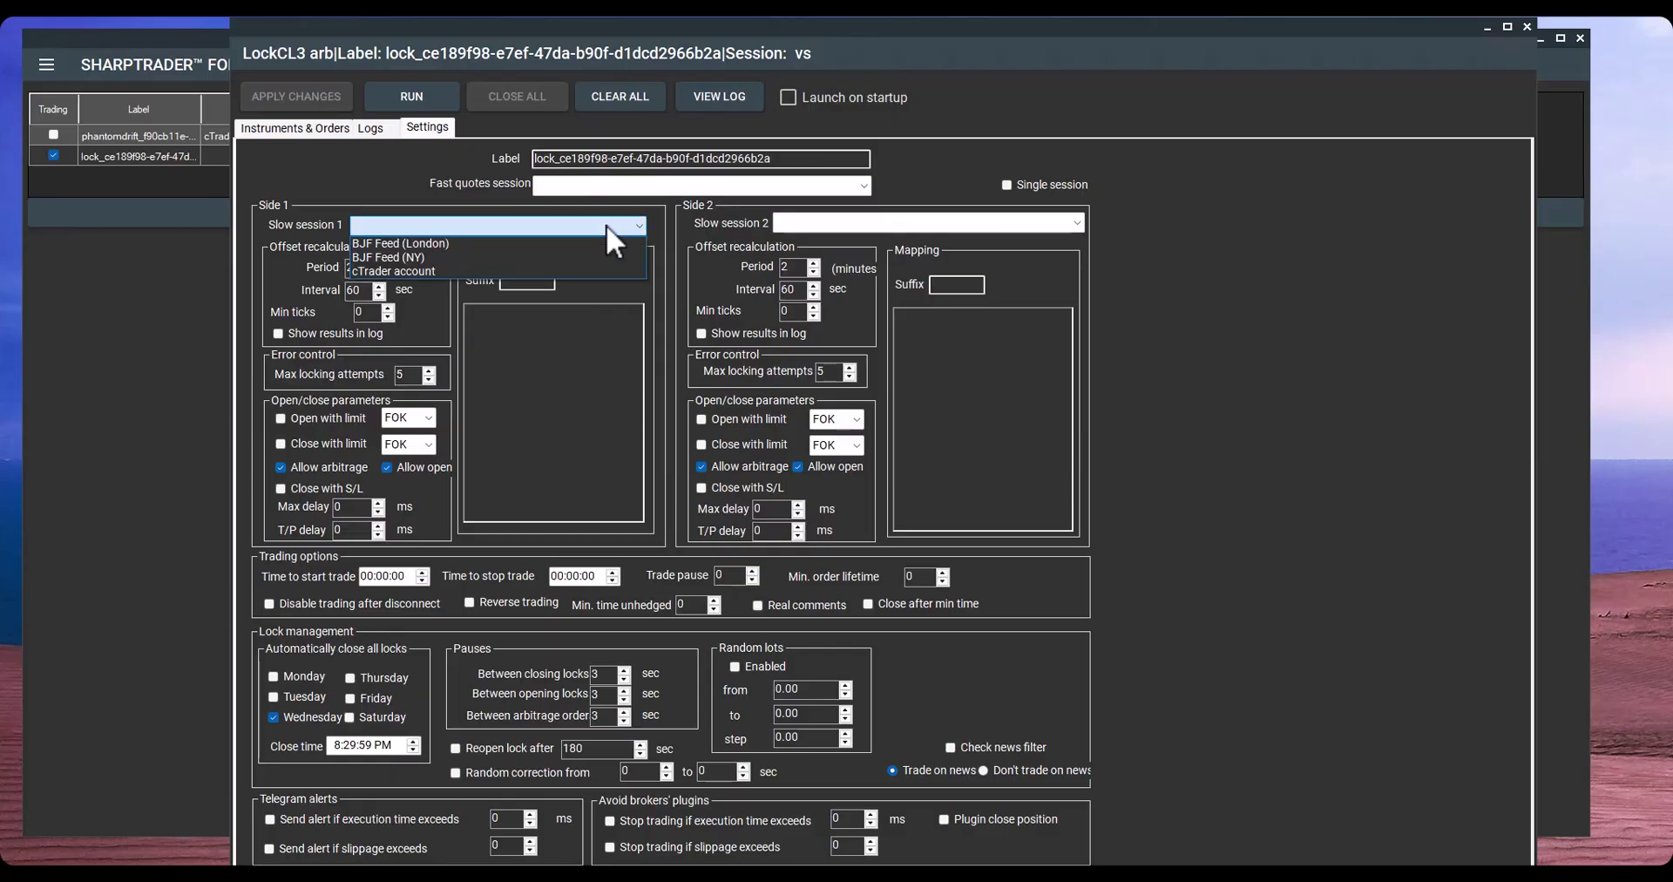
{"action": "left_click", "coordinate": [886, 174]}
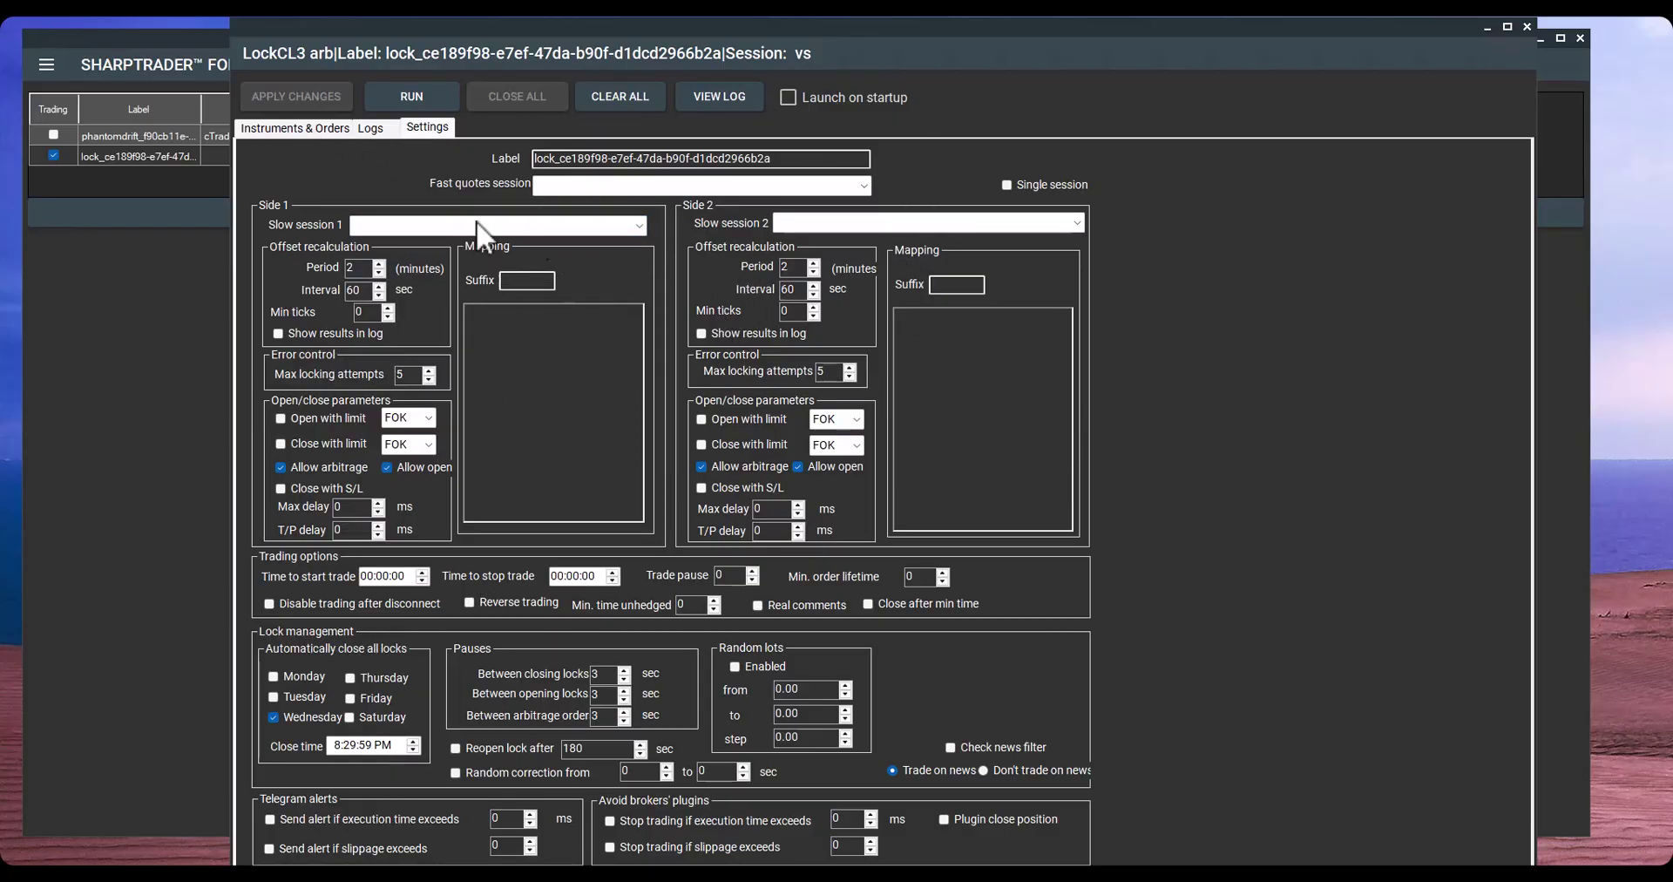
{"action": "left_click", "coordinate": [310, 130]}
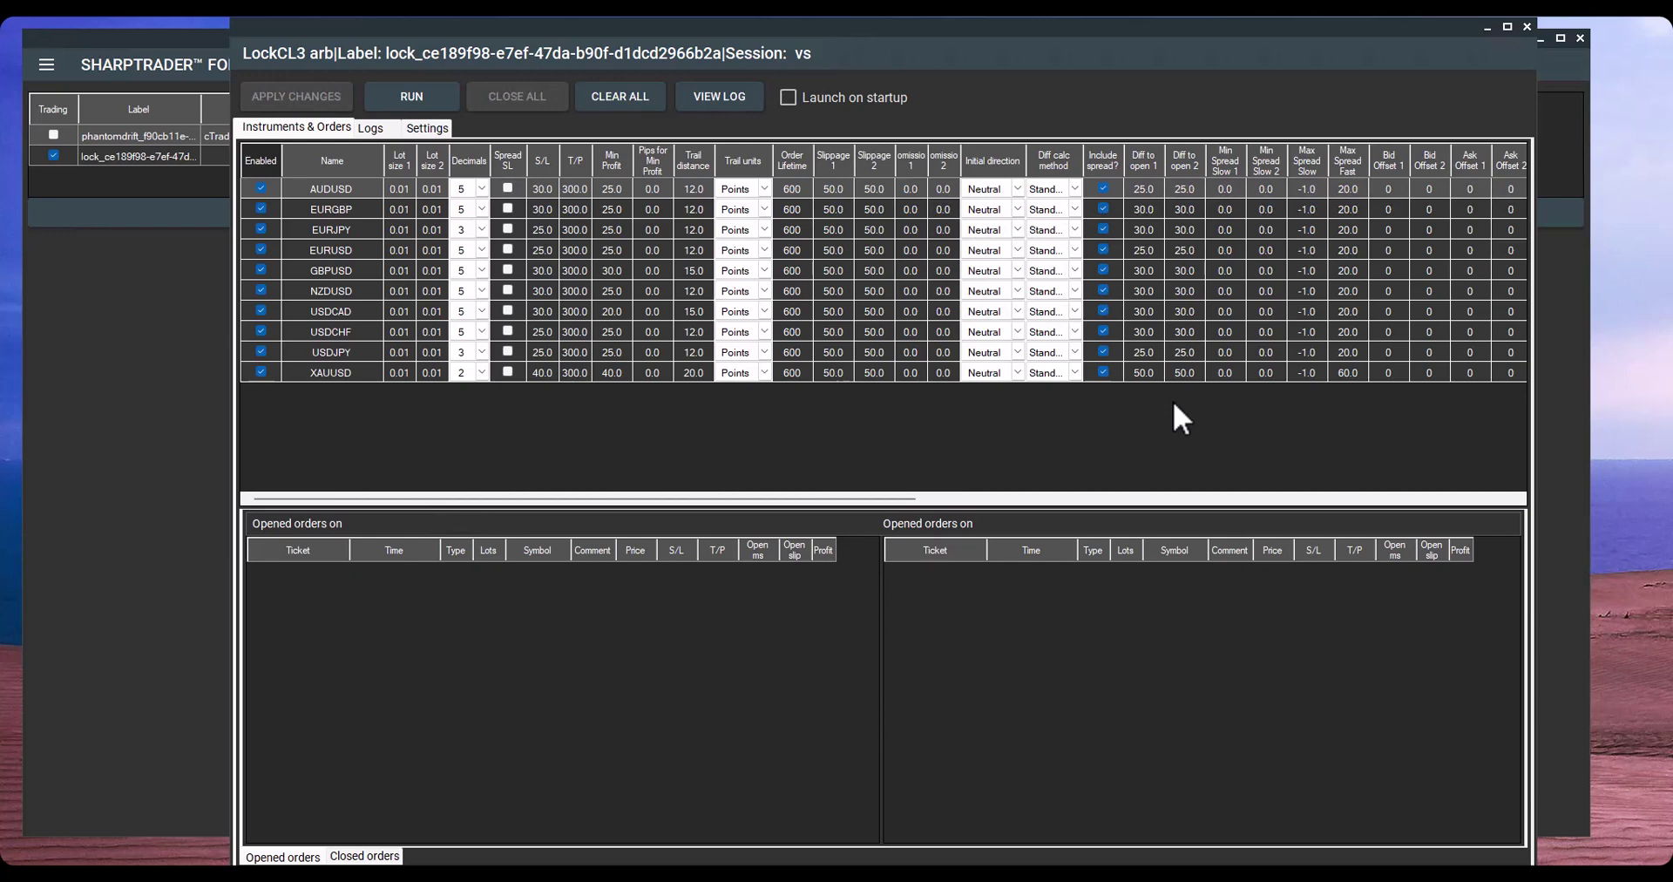
{"action": "left_click", "coordinate": [1526, 27]}
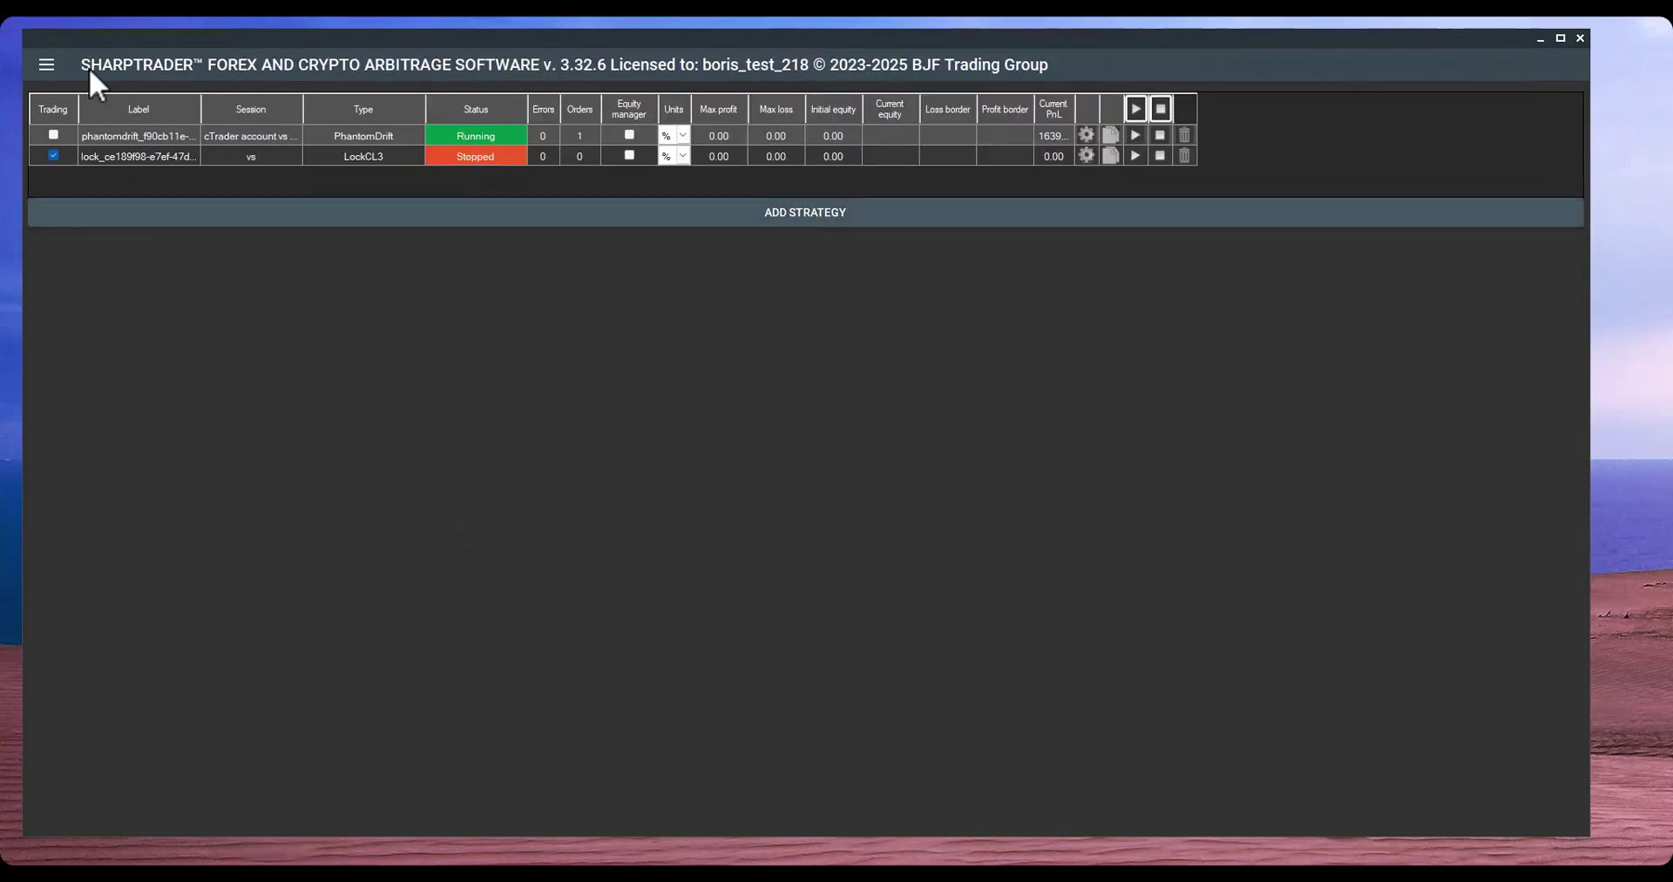
Step: Go to the Orders page showing the open XAUUSD sell order
{"action": "left_click", "coordinate": [49, 64]}
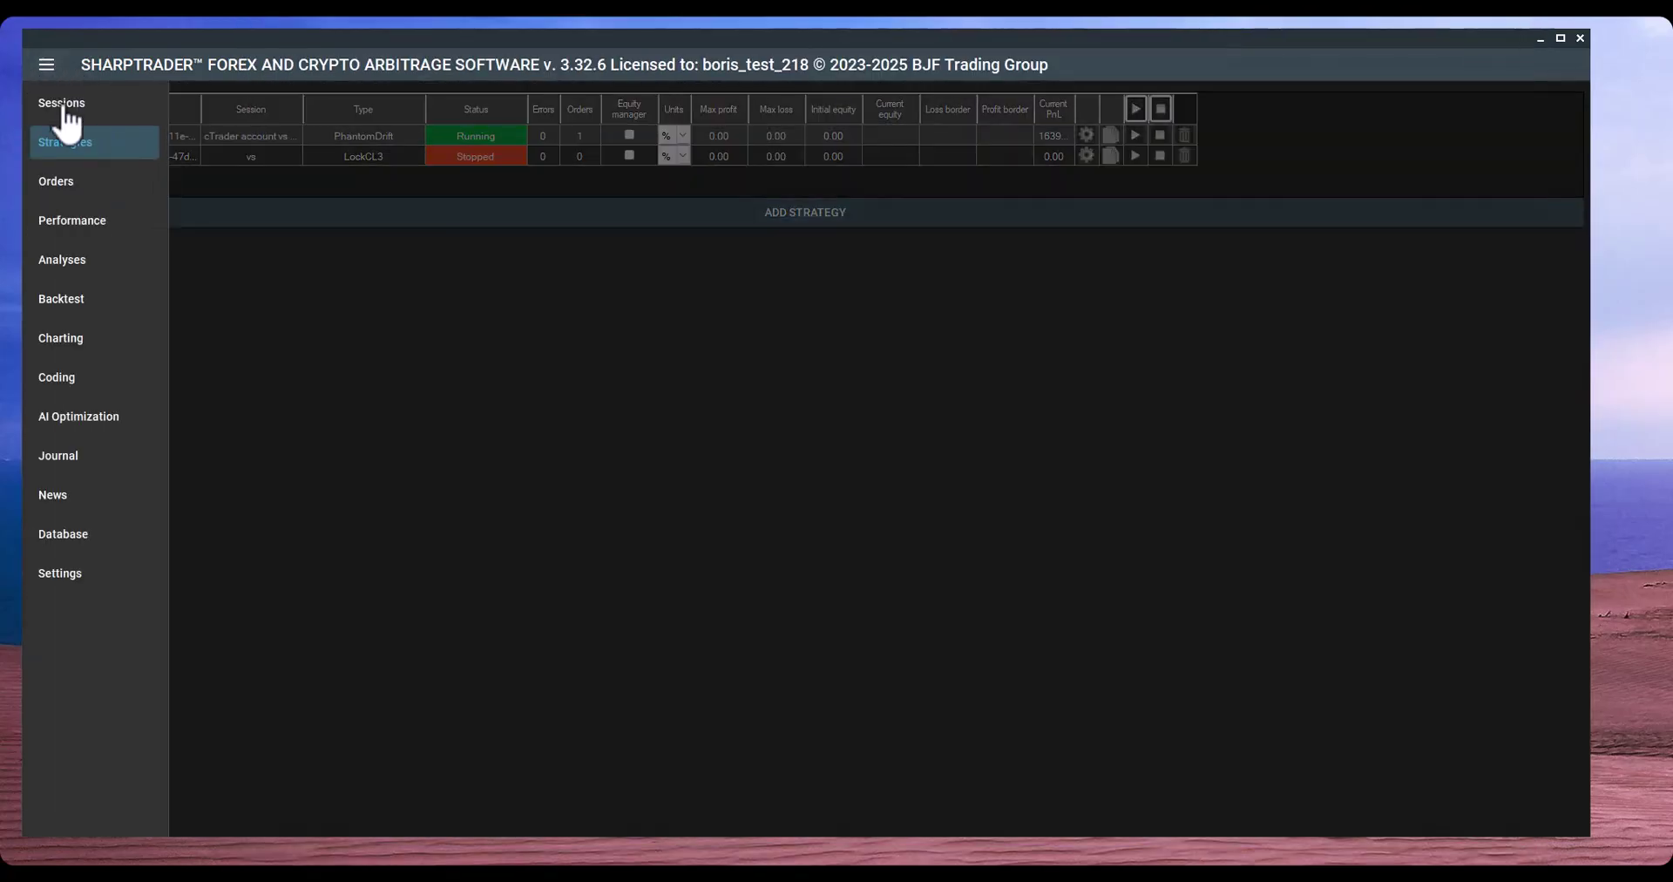
{"action": "left_click", "coordinate": [85, 187]}
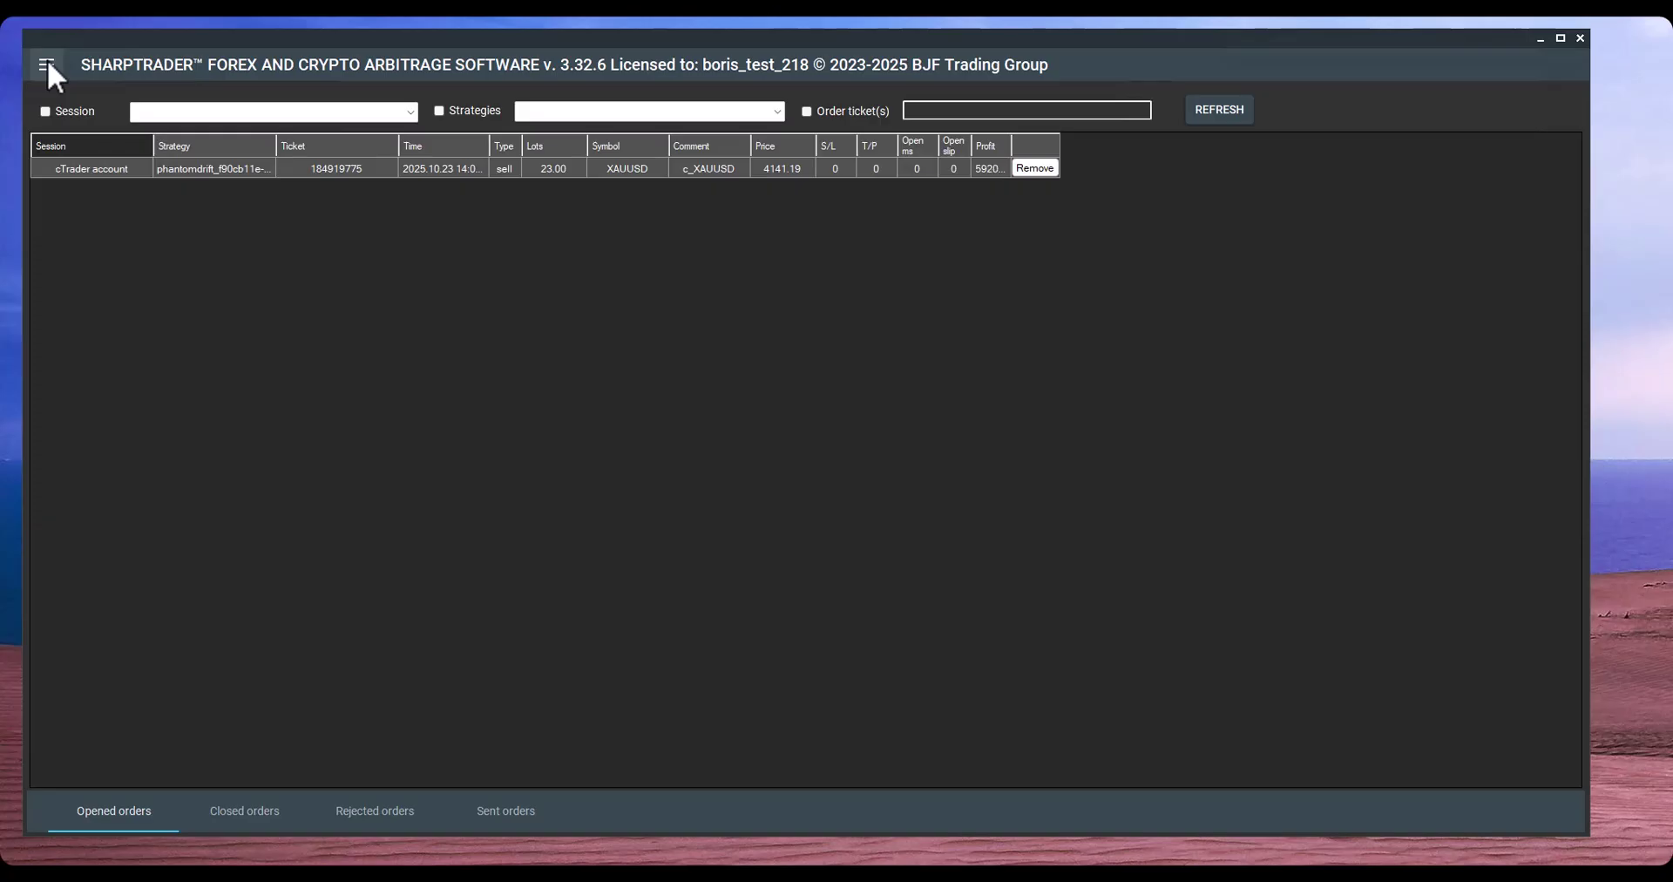
{"action": "left_click", "coordinate": [47, 61]}
Step: Show Performance for session cTrader account, strategy phantomdrift, period All time
{"action": "left_click", "coordinate": [85, 228]}
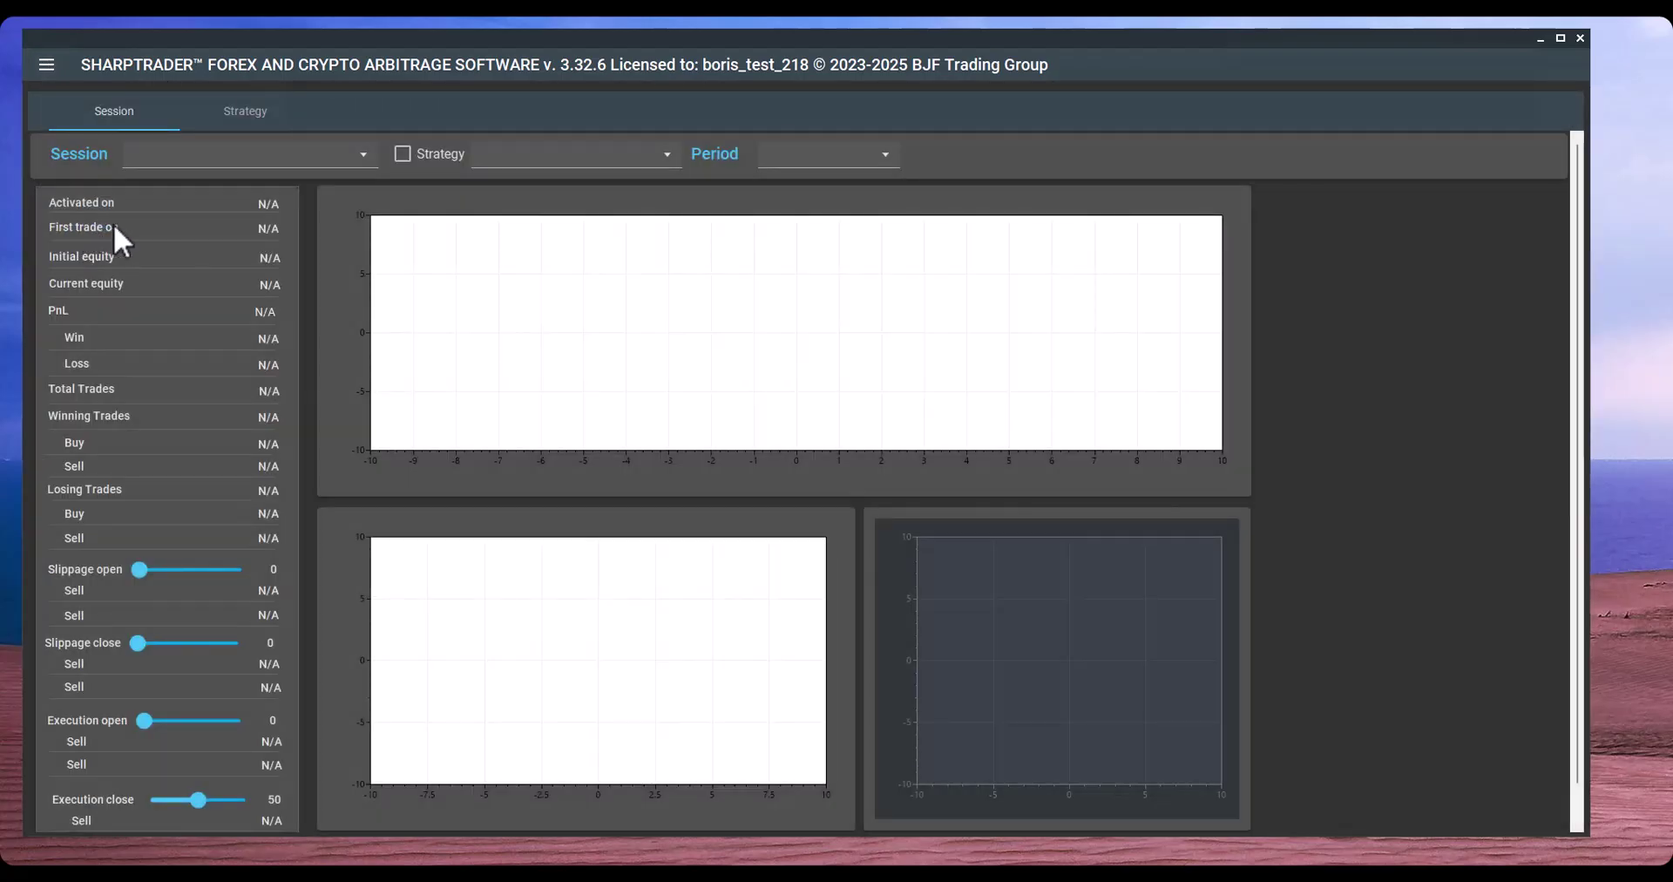
{"action": "left_click", "coordinate": [337, 152]}
{"action": "left_click", "coordinate": [157, 237]}
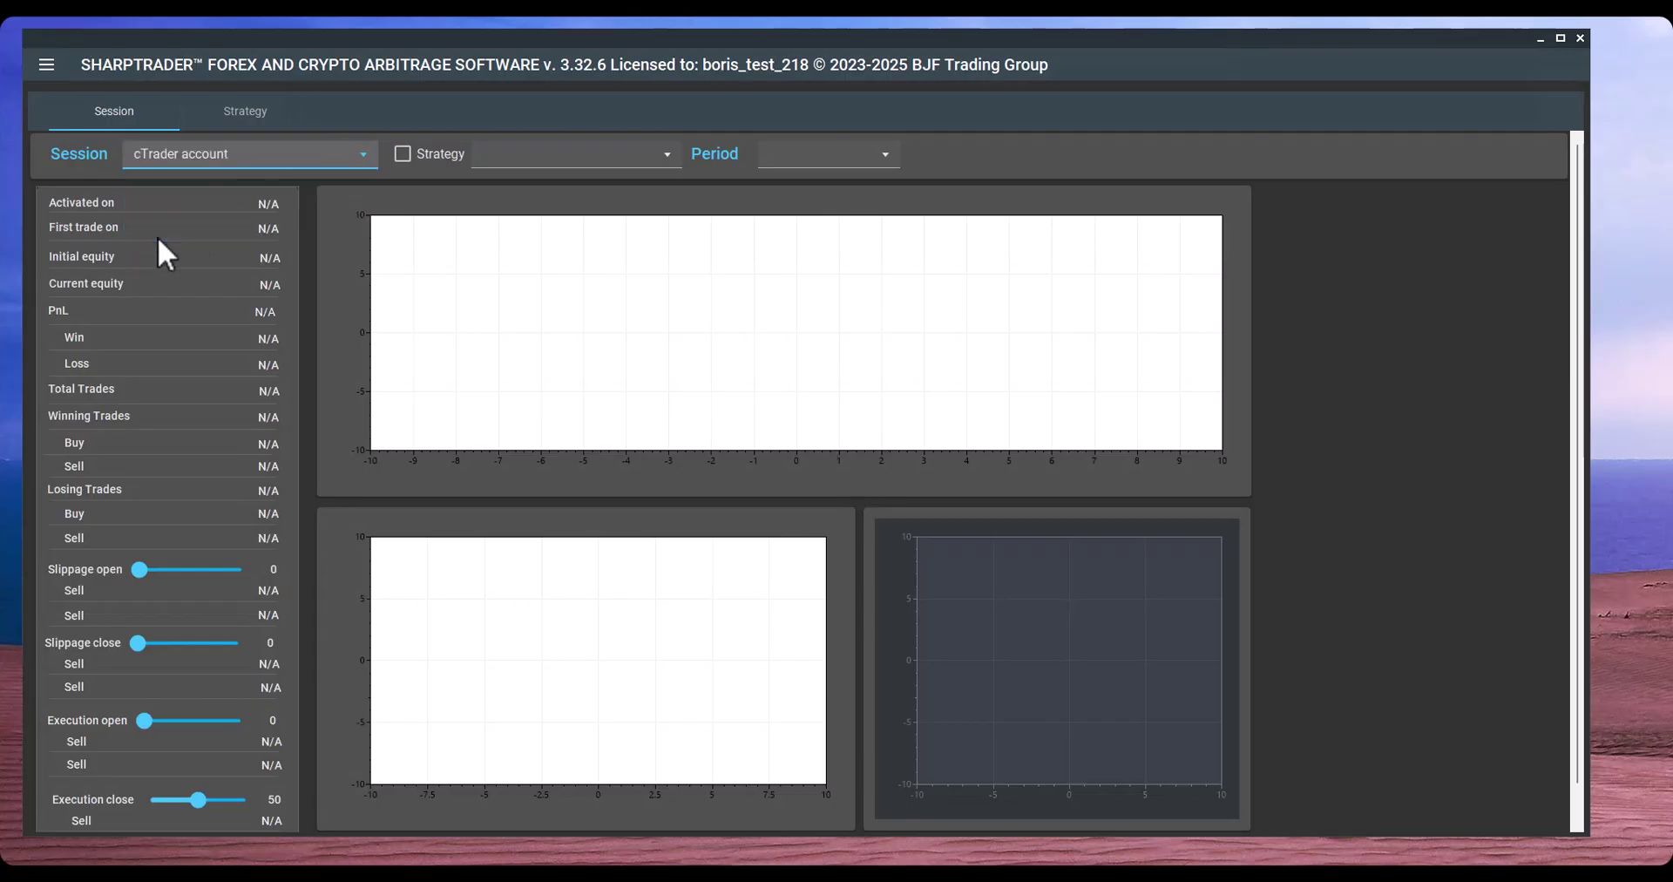
{"action": "left_click", "coordinate": [597, 153]}
{"action": "left_click", "coordinate": [601, 183]}
{"action": "left_click", "coordinate": [791, 157]}
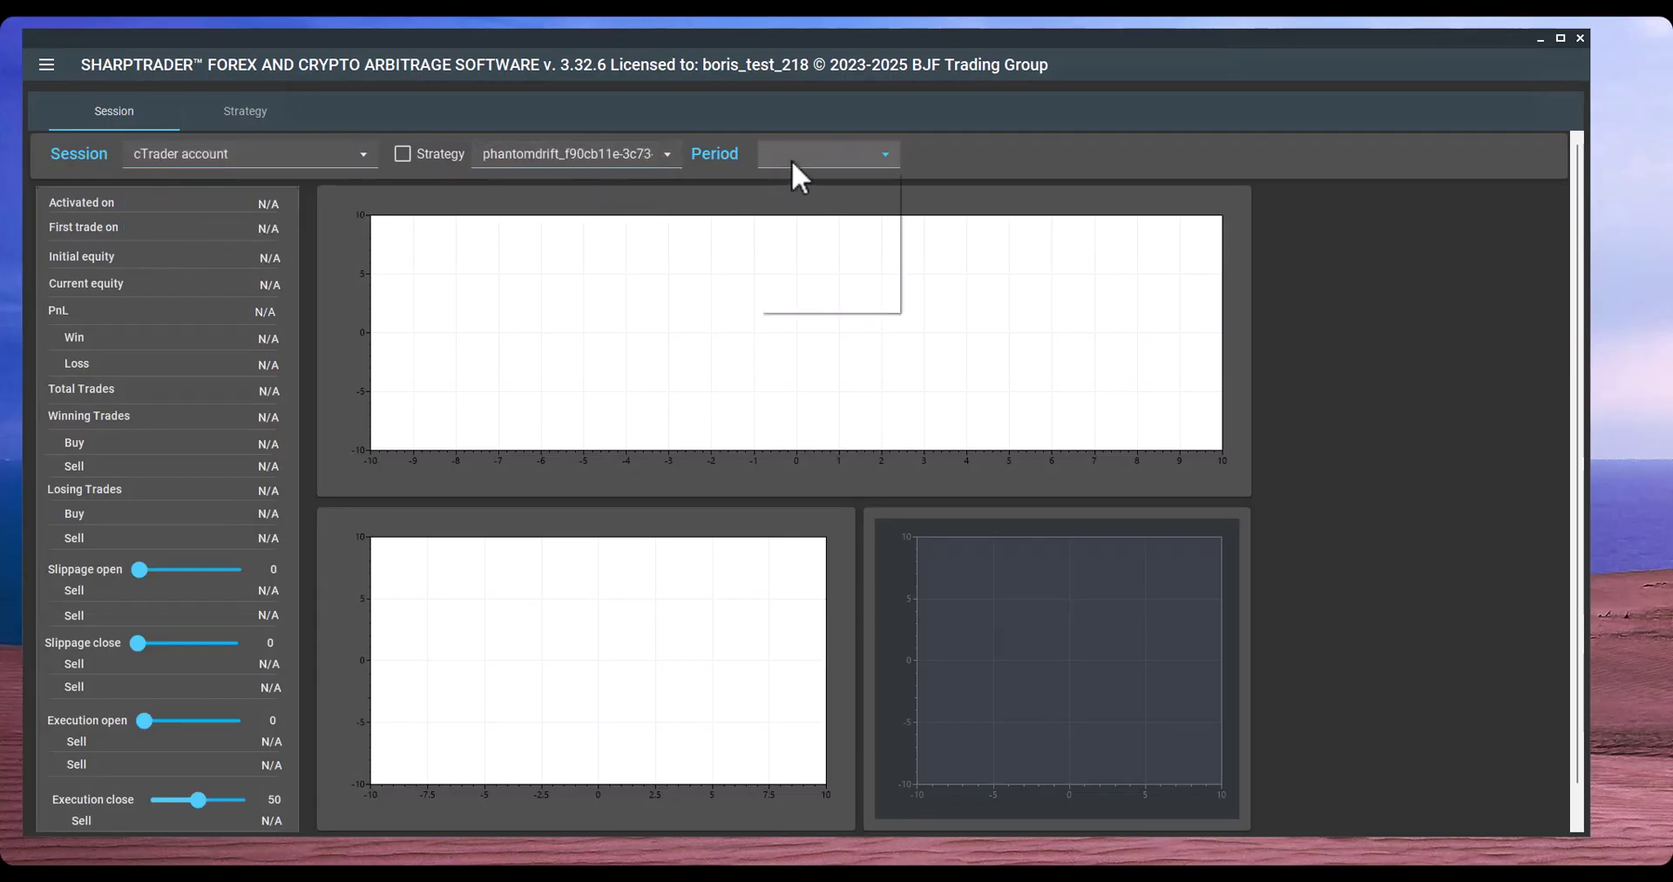
{"action": "left_click", "coordinate": [798, 180]}
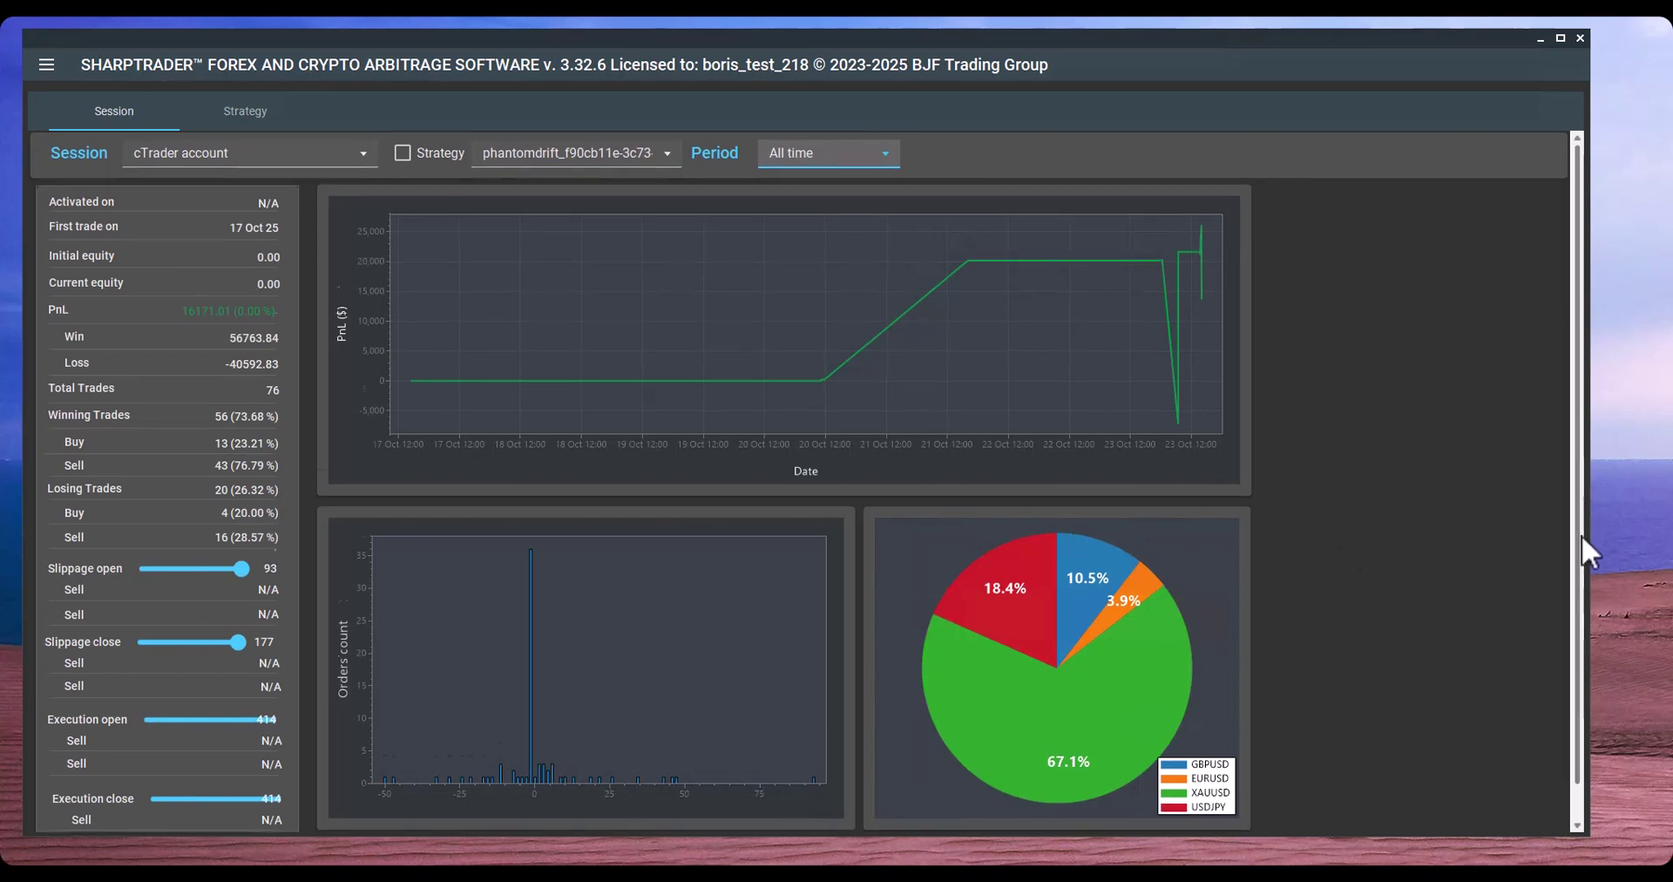
Step: Cycle the Performance histogram through Slippage close and Open exec. time, ending on Close exec. time
{"action": "left_click_drag", "start_coordinate": [1581, 535], "coordinate": [1582, 572]}
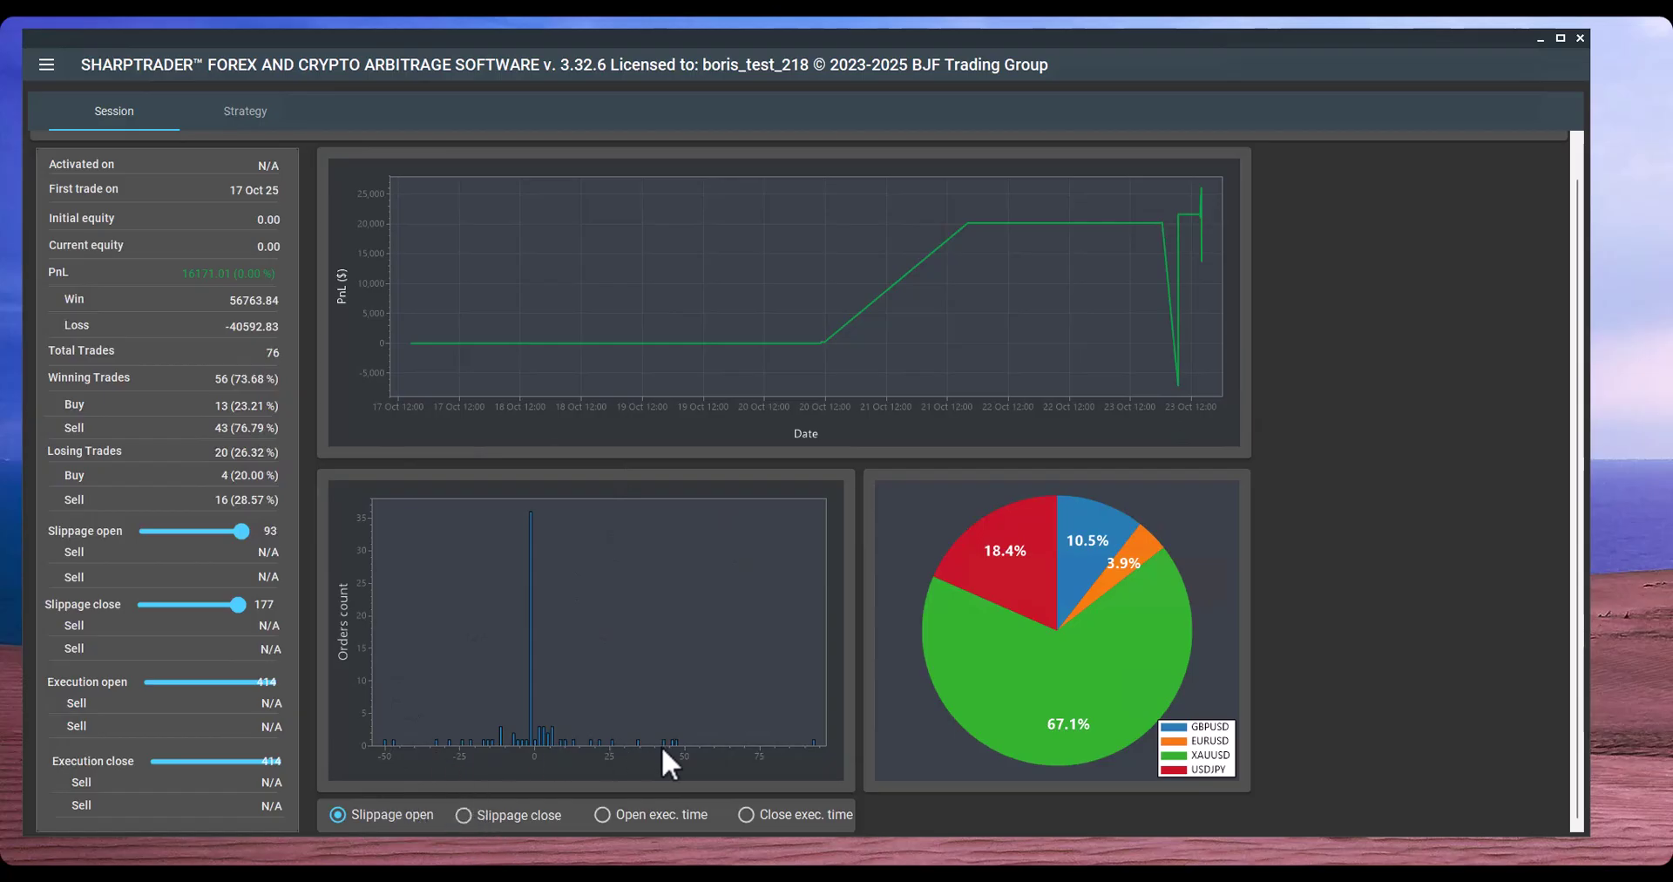
{"action": "left_click", "coordinate": [477, 817]}
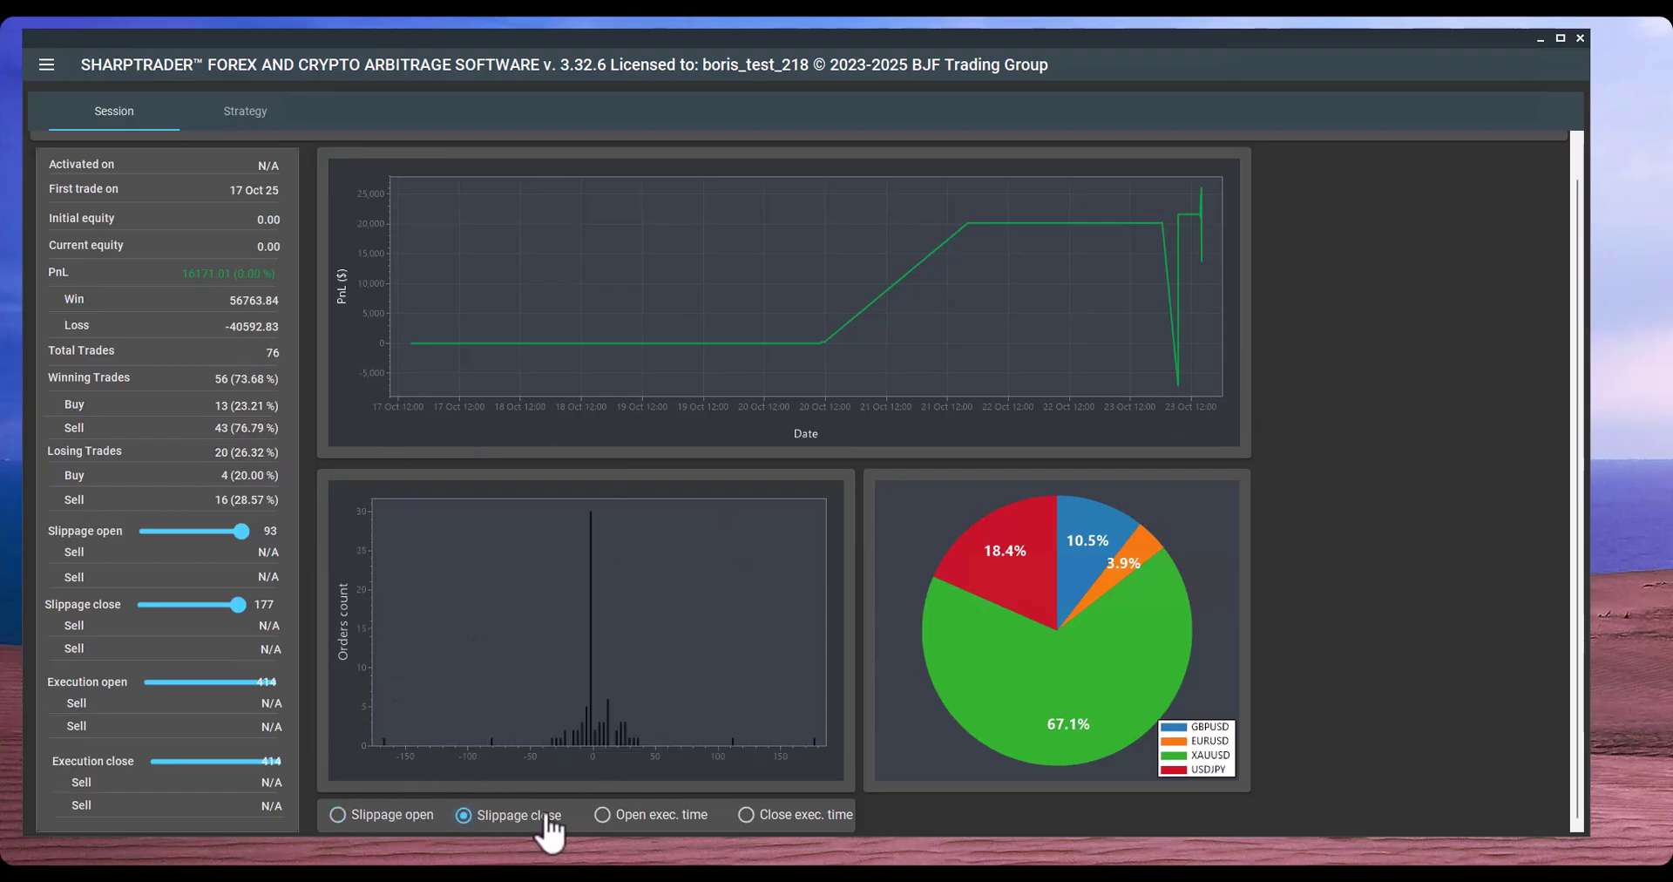
{"action": "left_click", "coordinate": [601, 817]}
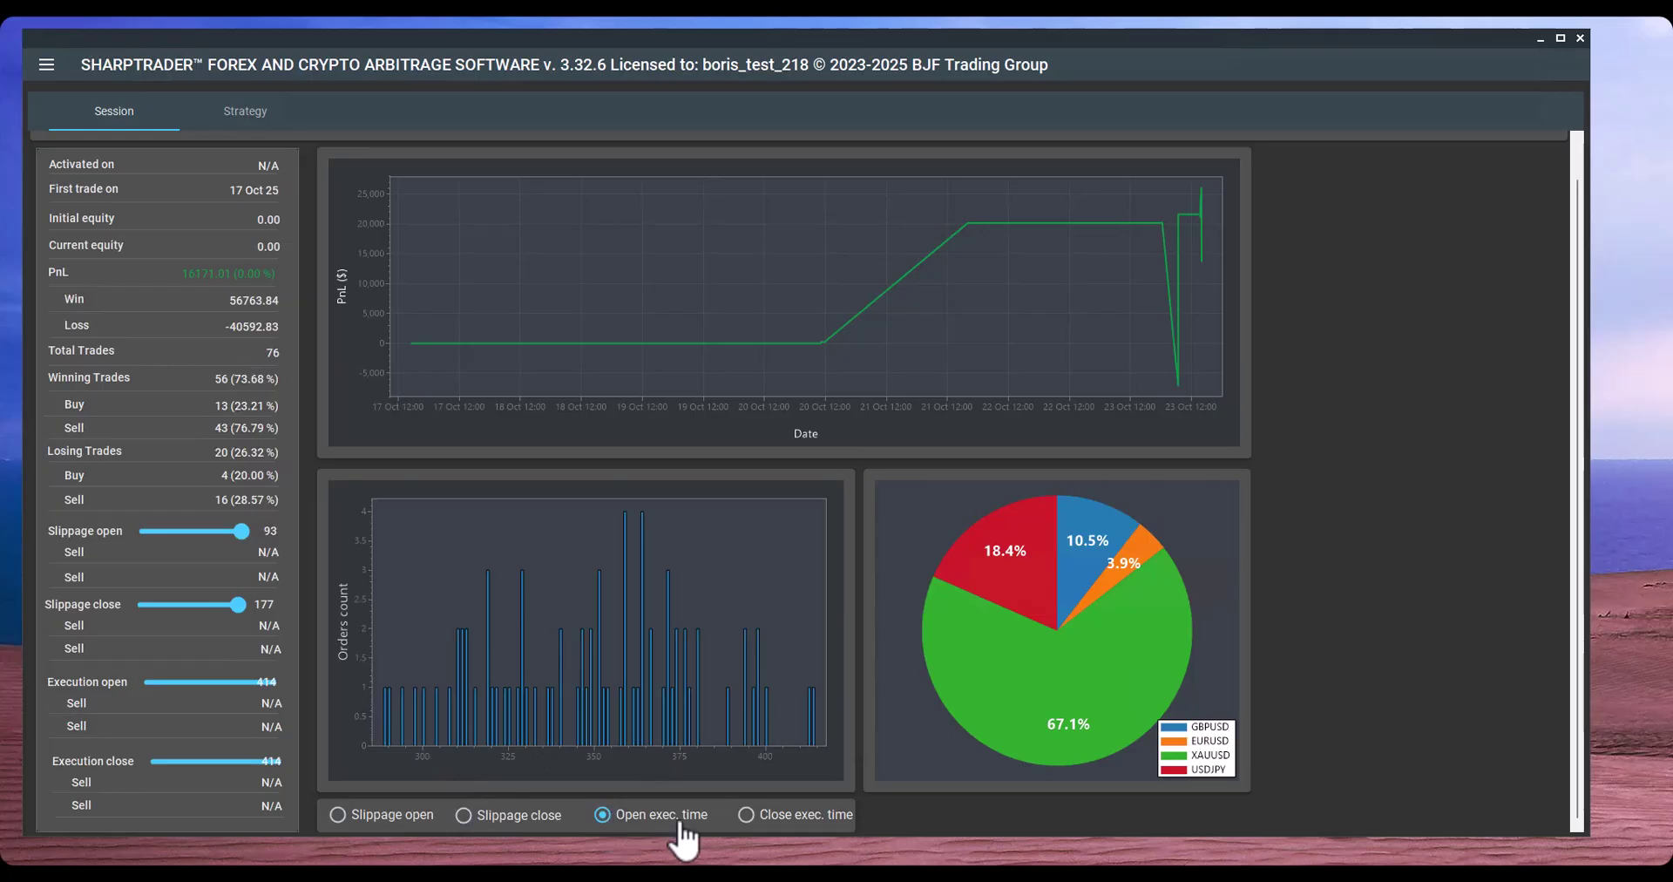
{"action": "left_click", "coordinate": [744, 817]}
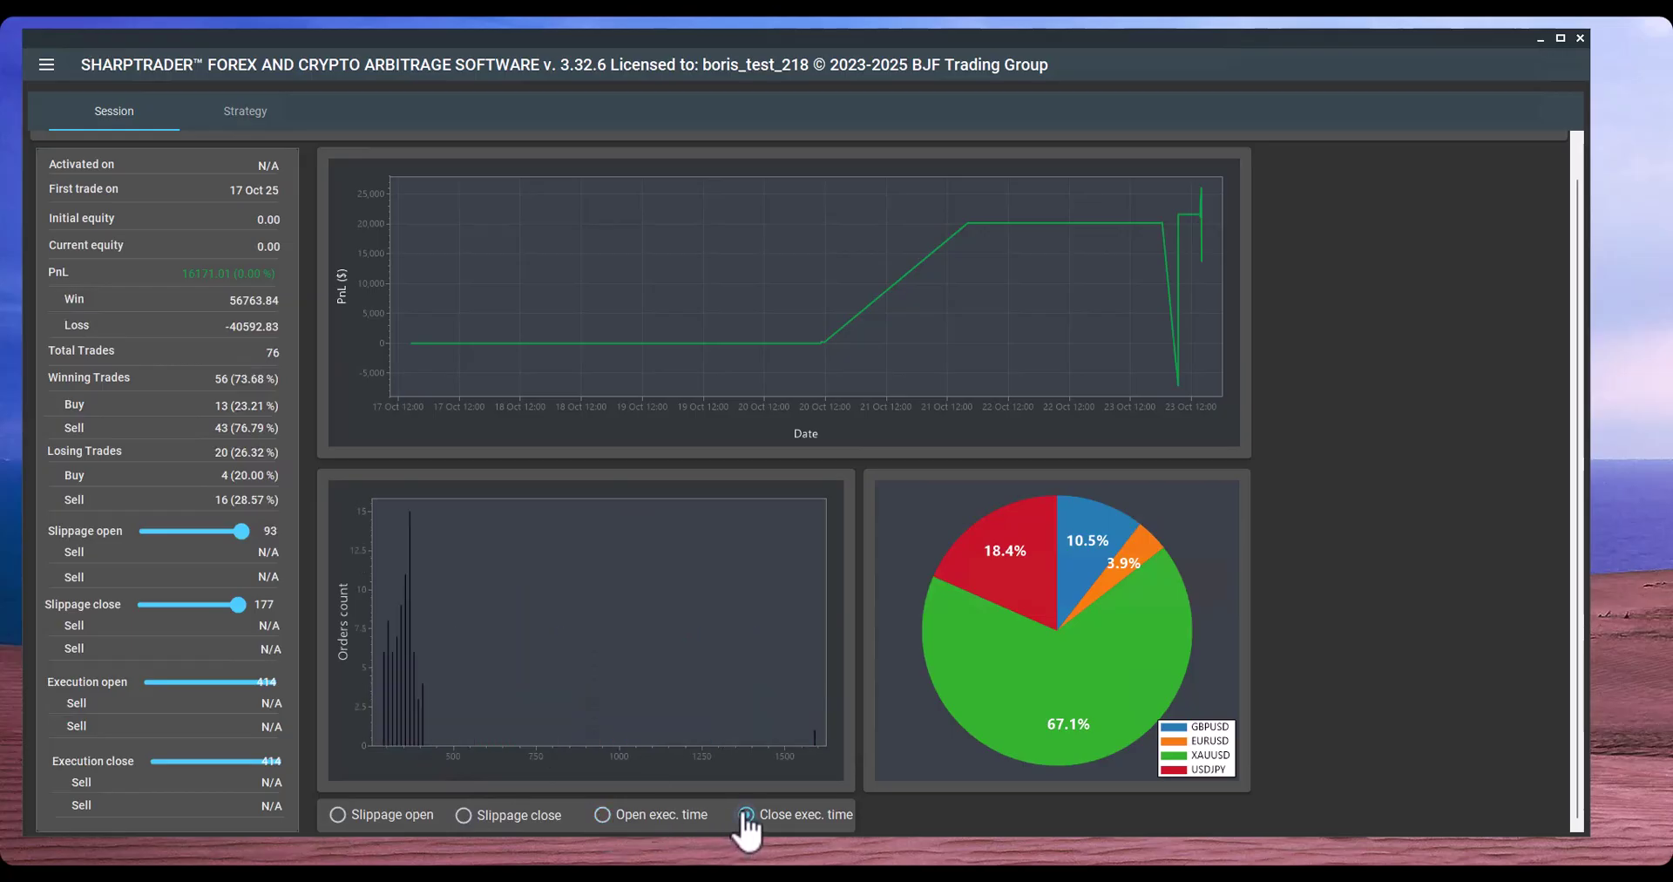